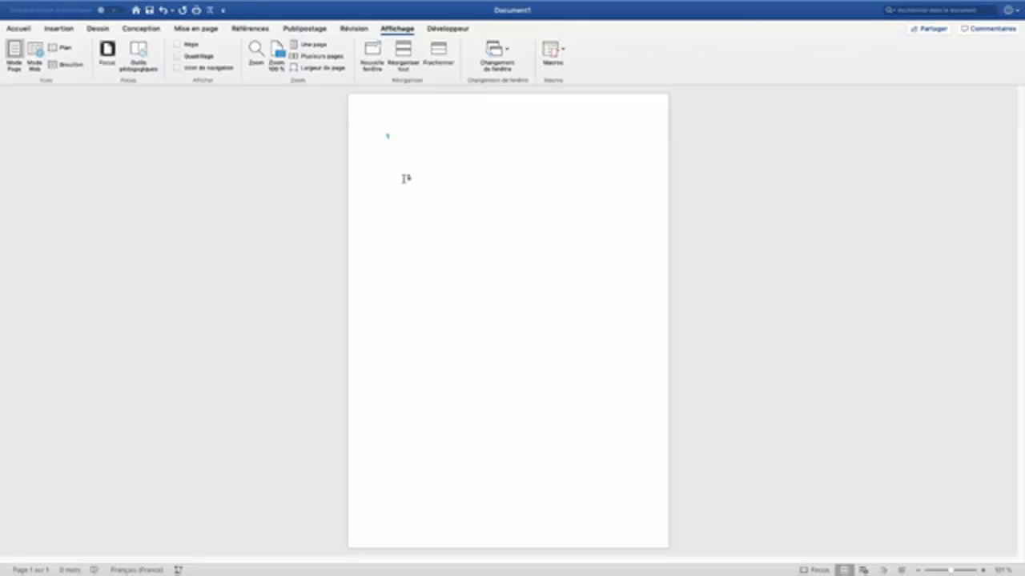
# Enter GARDE on the first page and insert a page break on the line below it.
pyautogui.write('salut')
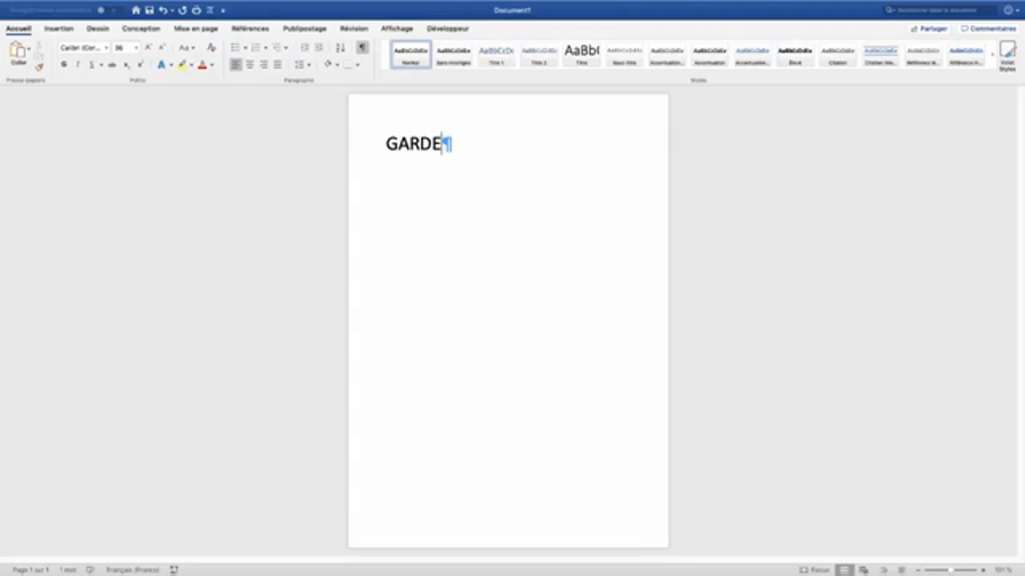
pyautogui.press('Return')
pyautogui.press('super+Return')
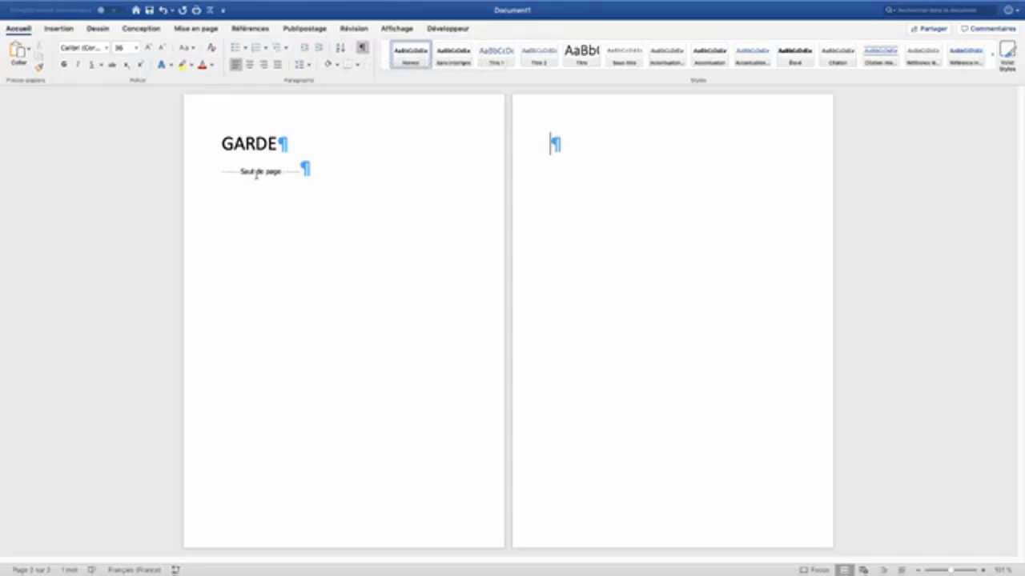
pyautogui.click(362, 48)
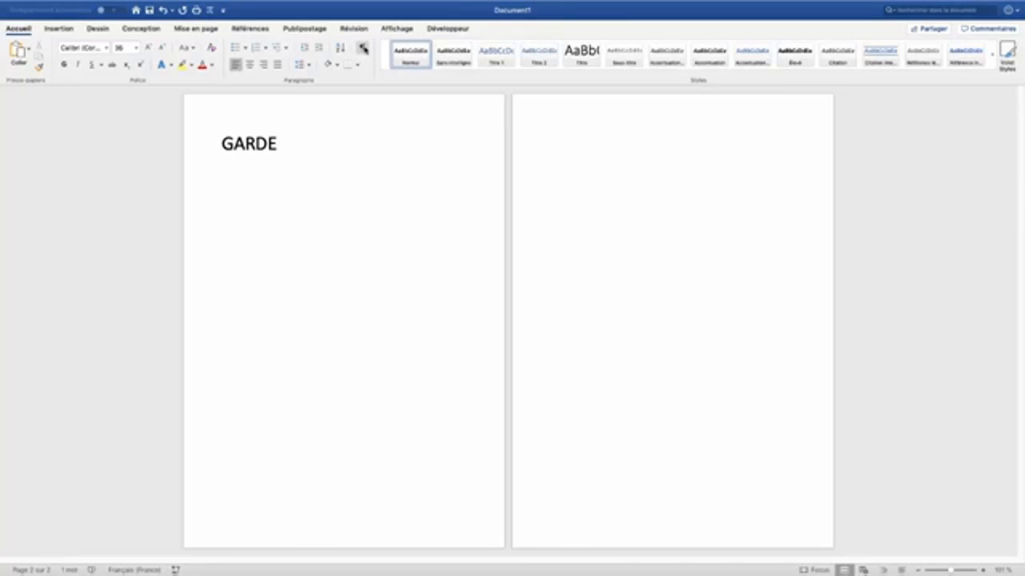
pyautogui.click(362, 50)
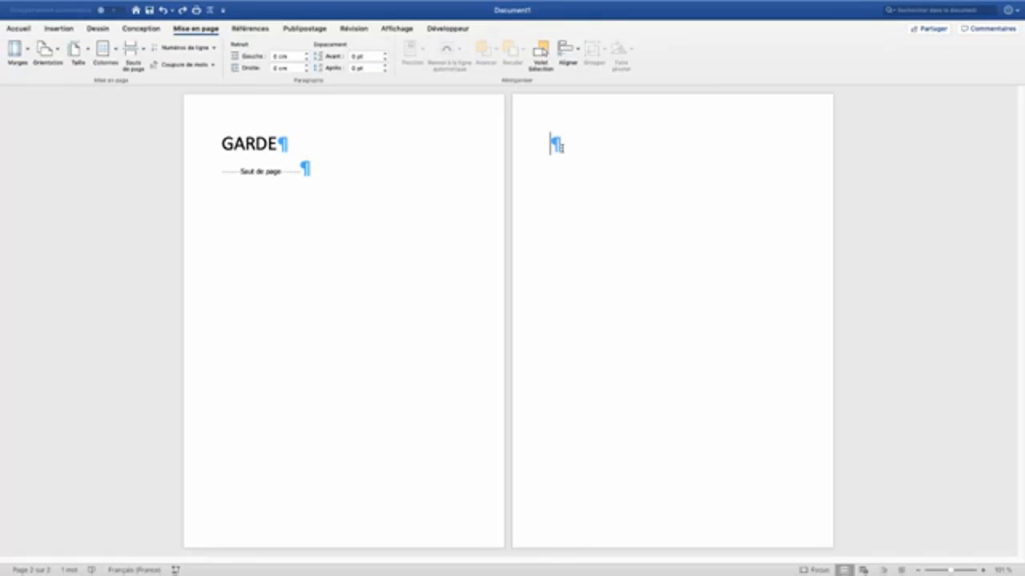
# Enter Remerciements on the second page and insert a next-page section break below it.
pyautogui.write('Reme')
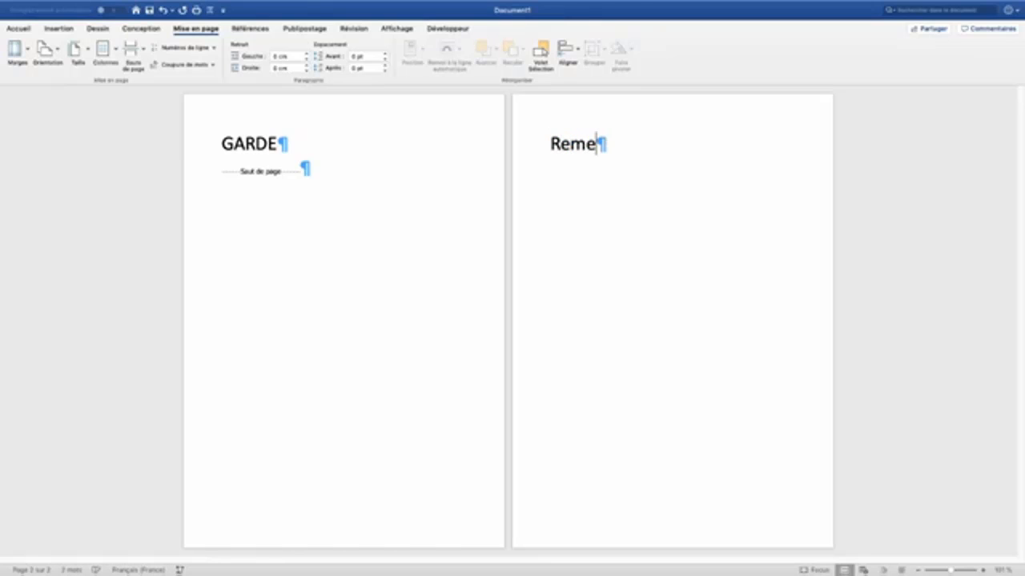
pyautogui.write('rciements')
pyautogui.press('Return')
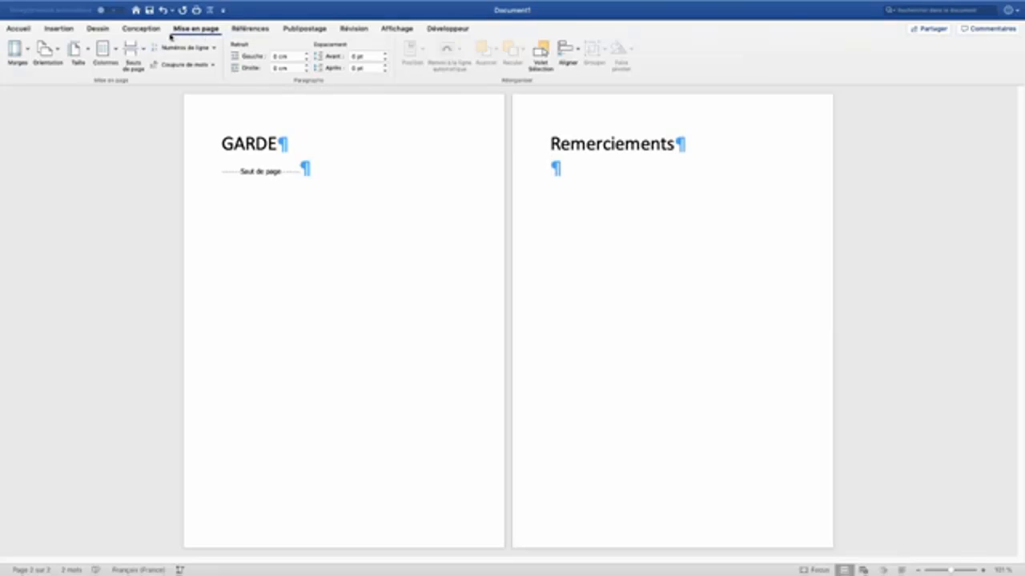
pyautogui.click(144, 56)
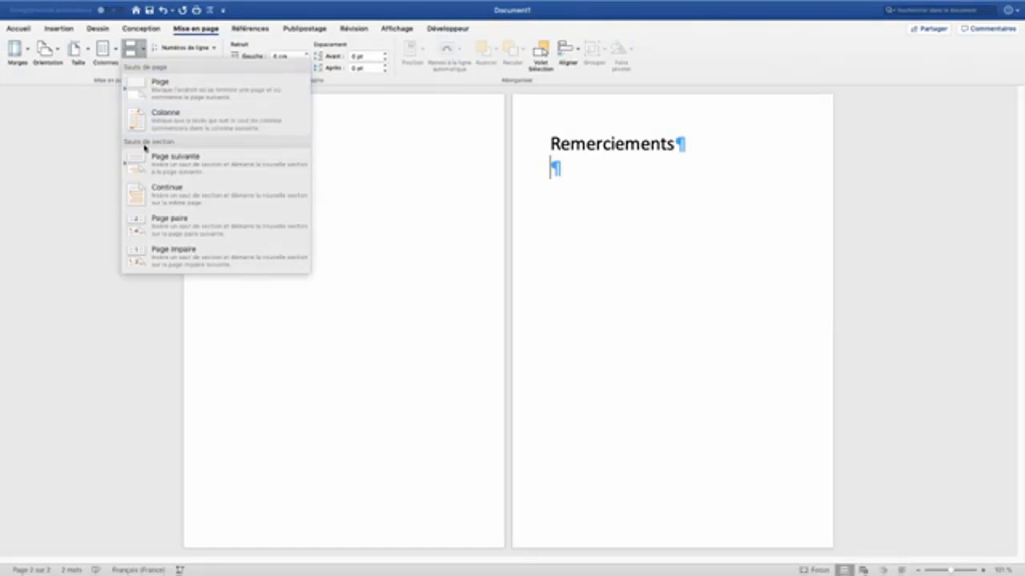
pyautogui.click(156, 166)
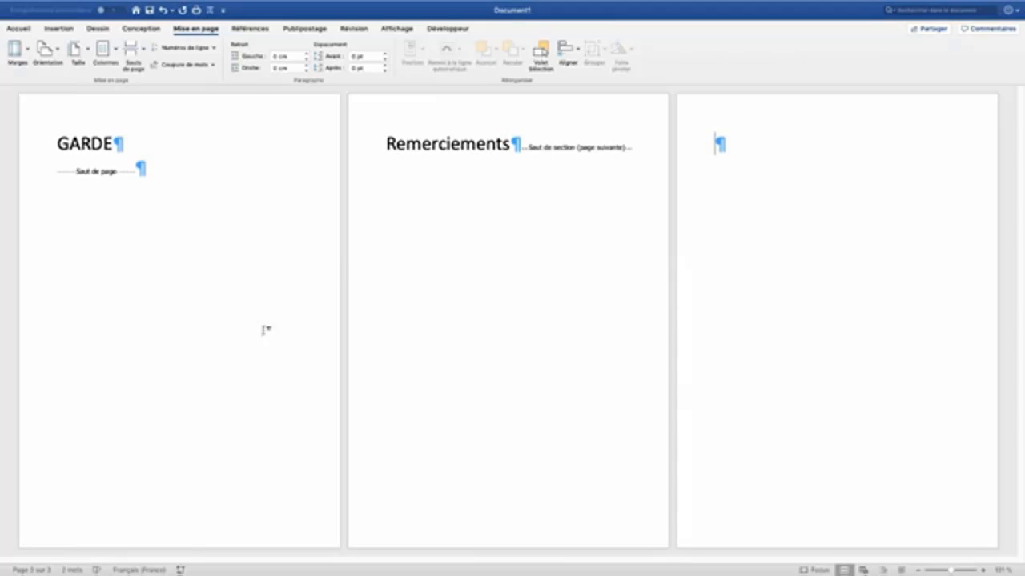
# Display the section number in the status bar and check which section each of the three pages belongs to.
pyautogui.rightClick(32, 571)
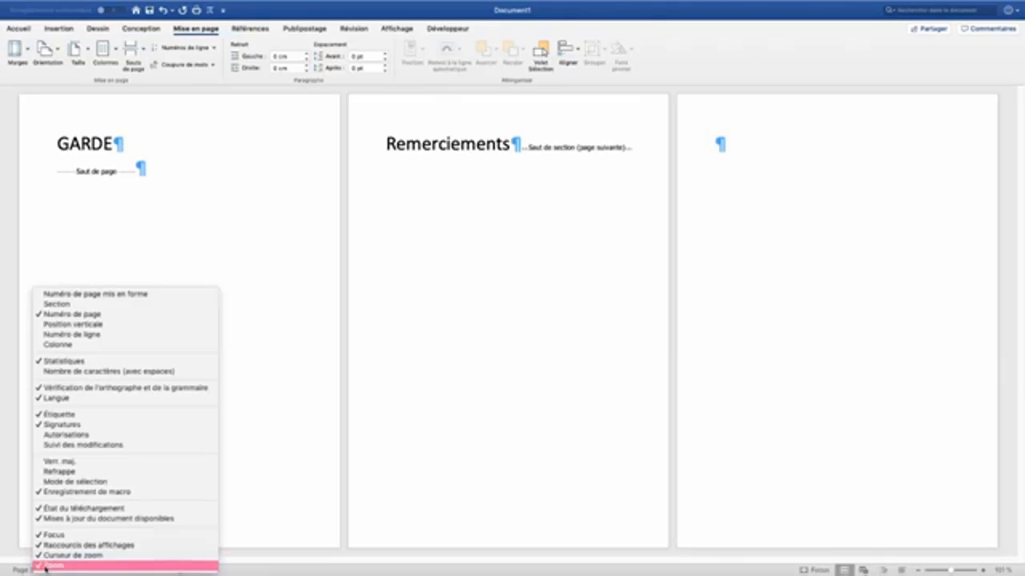
pyautogui.click(46, 305)
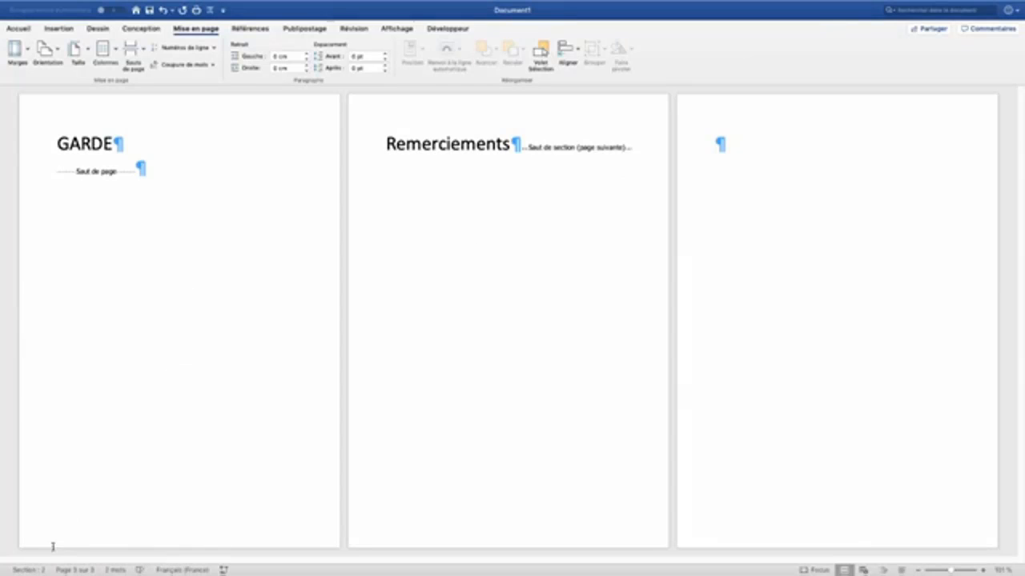
pyautogui.click(169, 169)
pyautogui.click(430, 144)
pyautogui.click(757, 147)
# Enter Début du mémoire on the third page and insert a page break on the line below it.
pyautogui.scroll(-3, 757, 148)
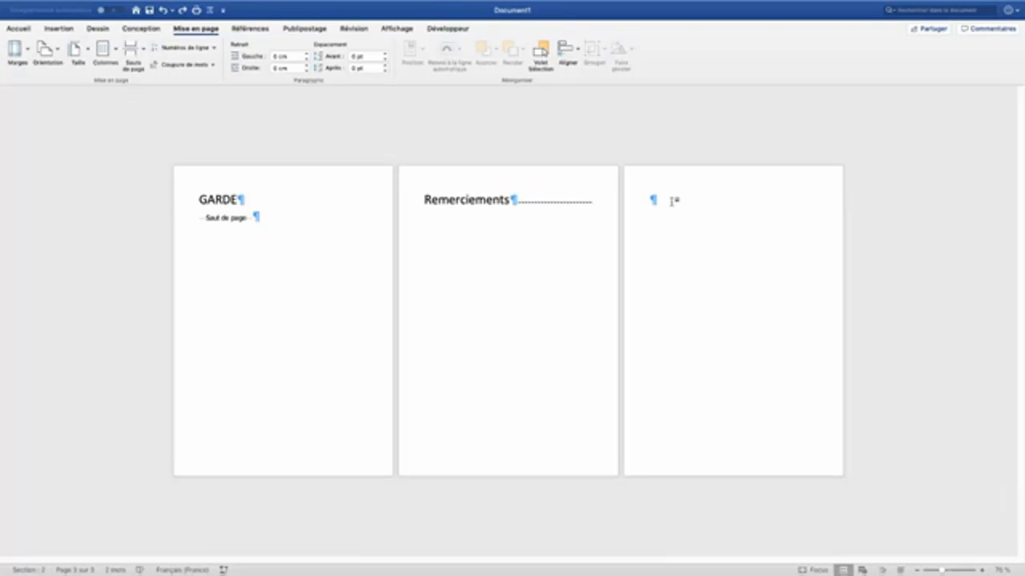
pyautogui.write('Début du mémoire')
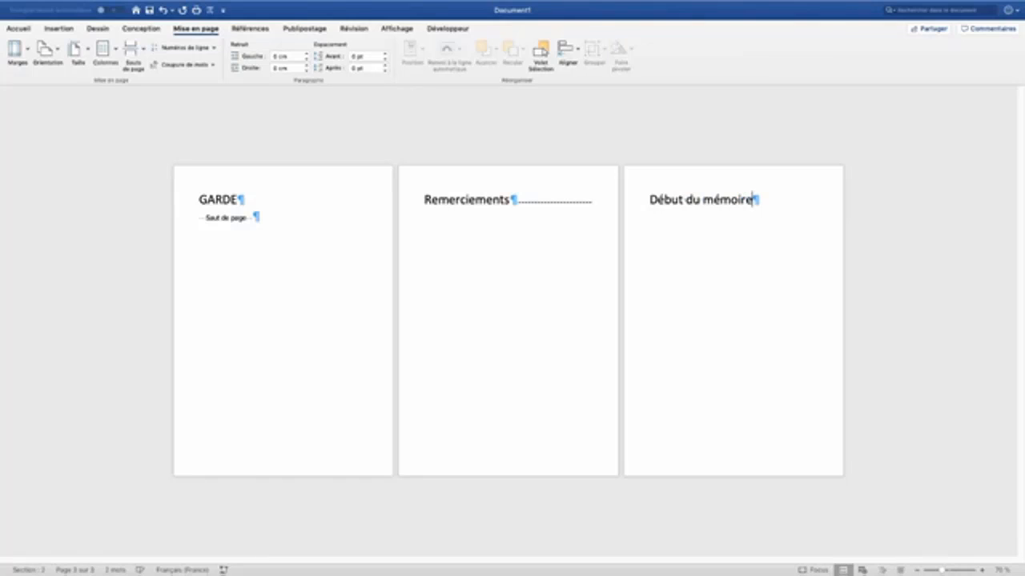
pyautogui.press('Return')
pyautogui.press('super+Return')
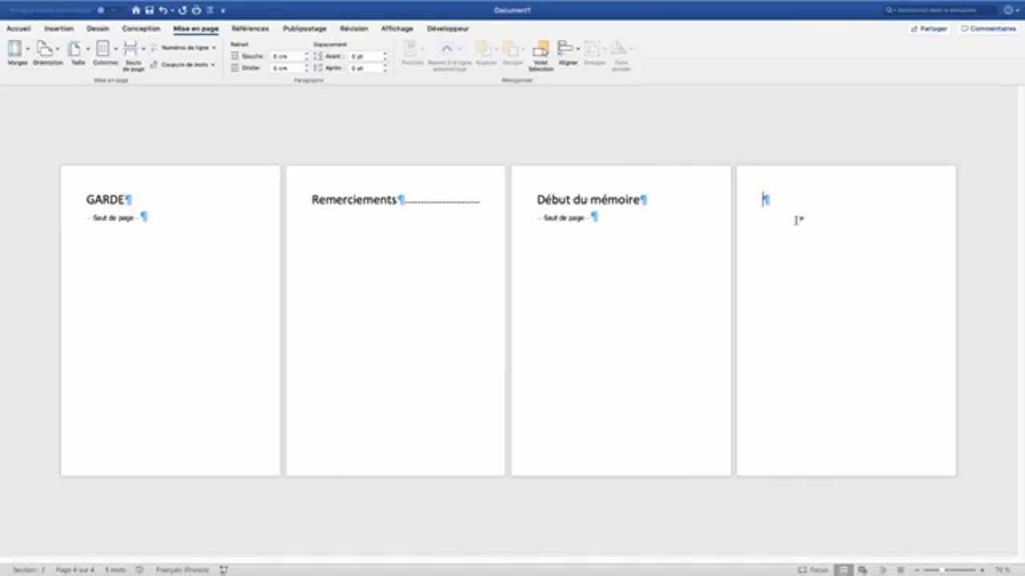
# Enter Blabla on the fourth page and insert a next-page section break below it.
pyautogui.write('Blabla')
pyautogui.press('Return')
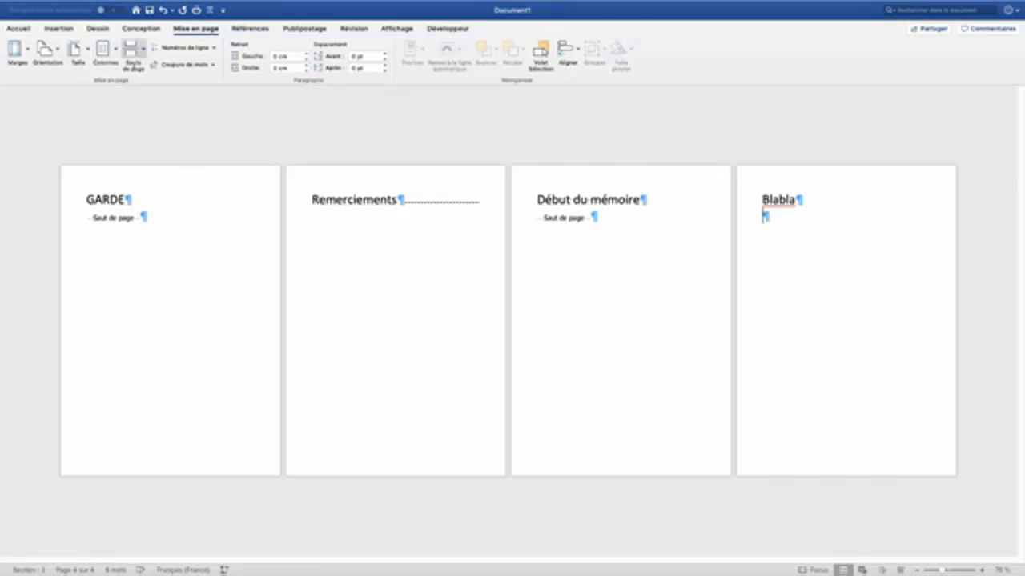
pyautogui.click(133, 53)
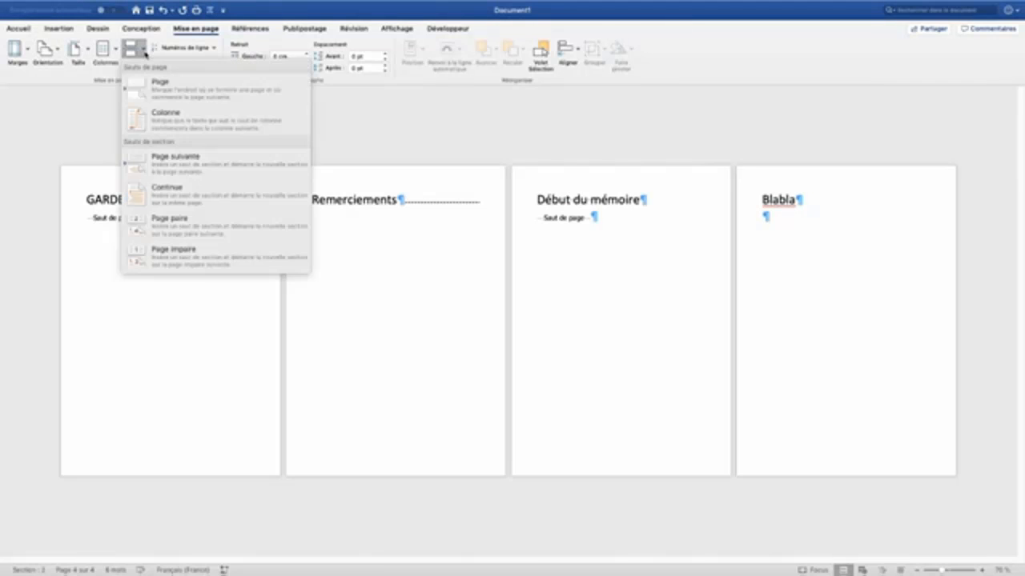
pyautogui.click(181, 166)
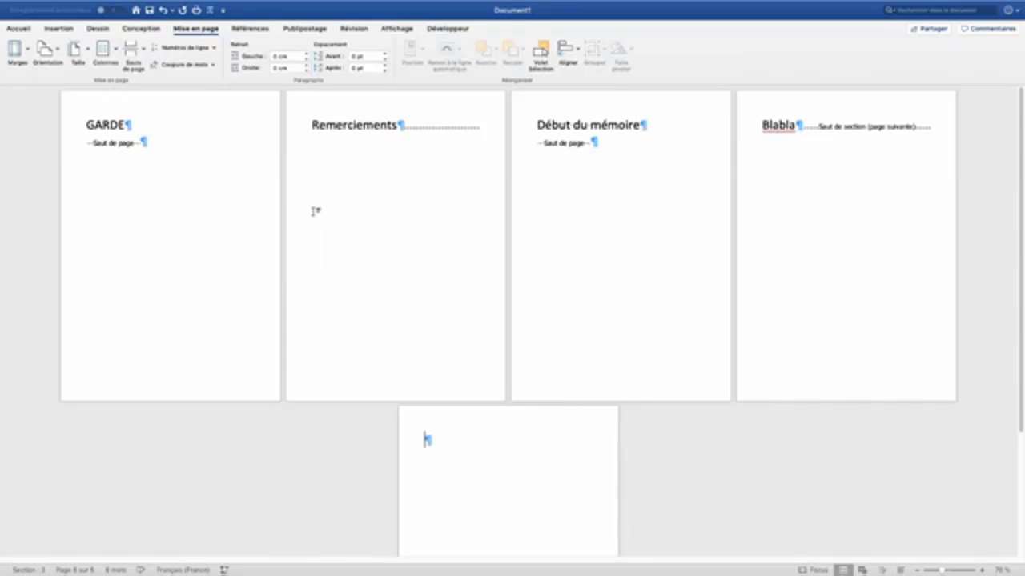
# Enter A3 on the fifth page and insert a next-page section break below it.
pyautogui.scroll(-1, 499, 277)
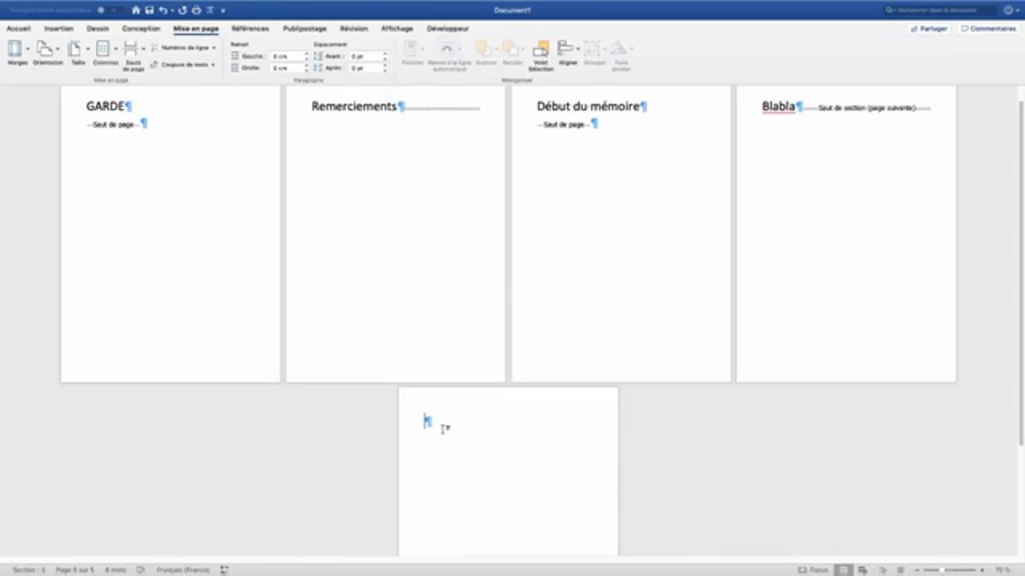
pyautogui.scroll(-3, 442, 429)
pyautogui.scroll(-4, 442, 429)
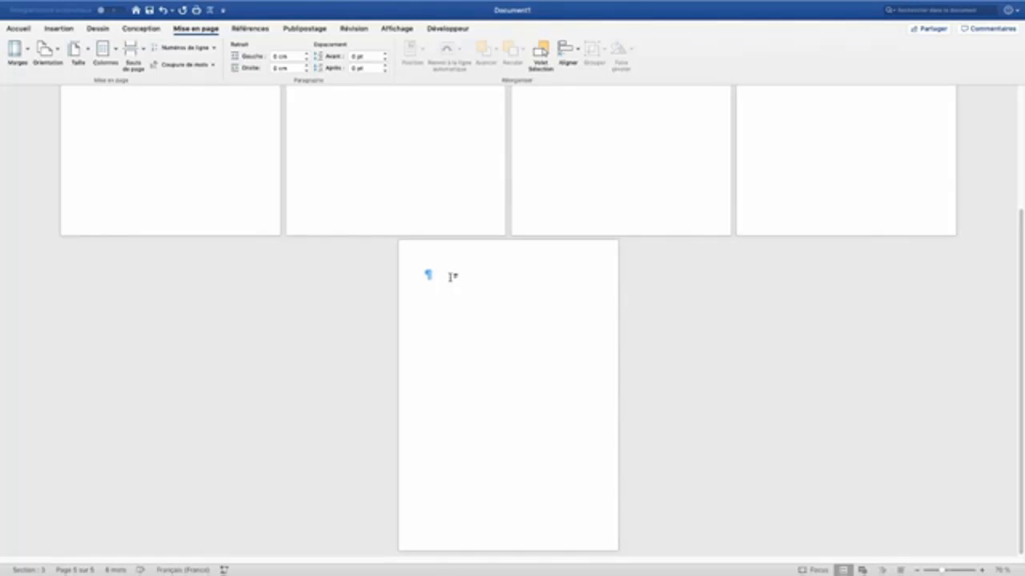
pyautogui.write('A3')
pyautogui.press('Return')
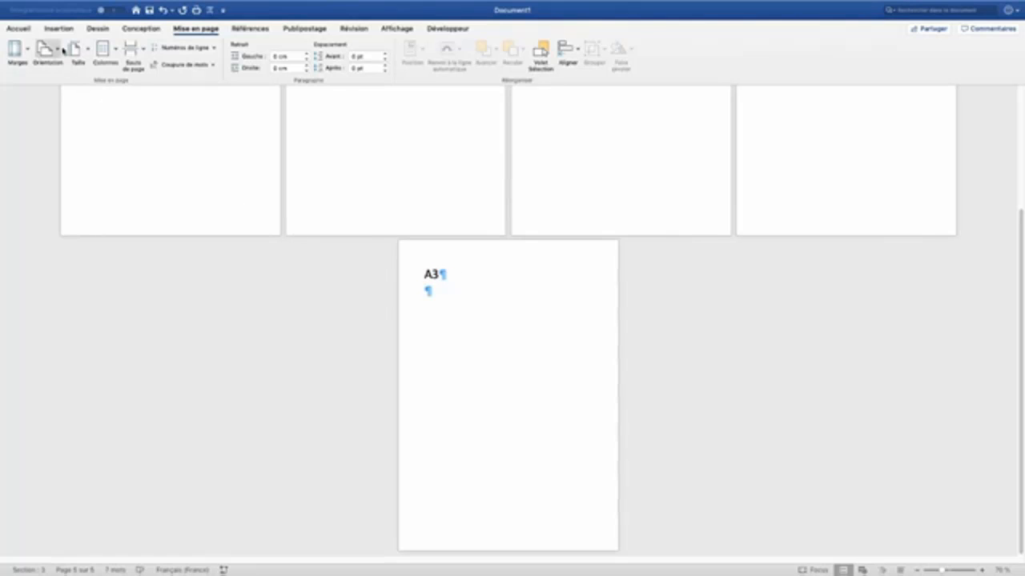
pyautogui.click(133, 54)
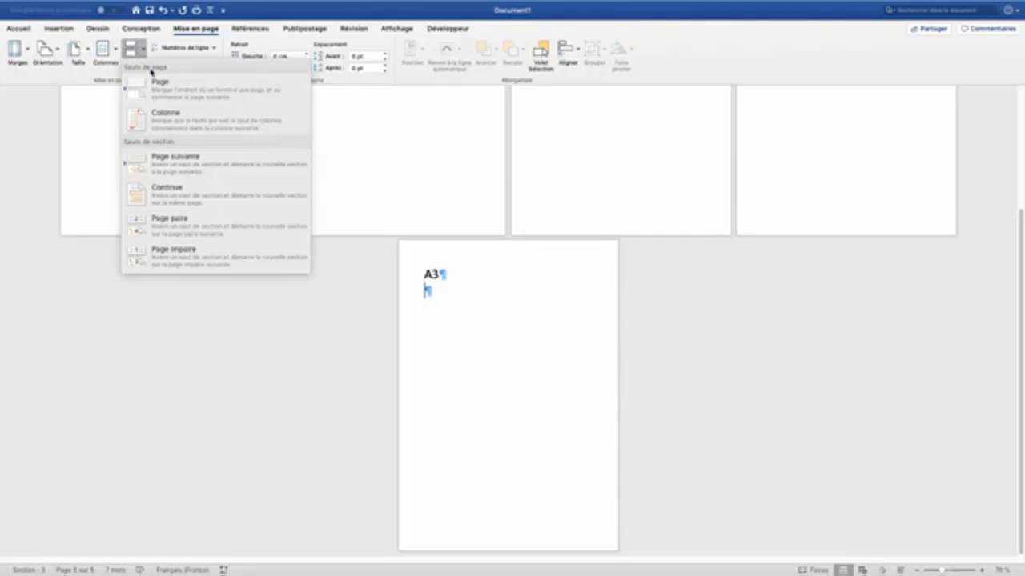
pyautogui.click(176, 166)
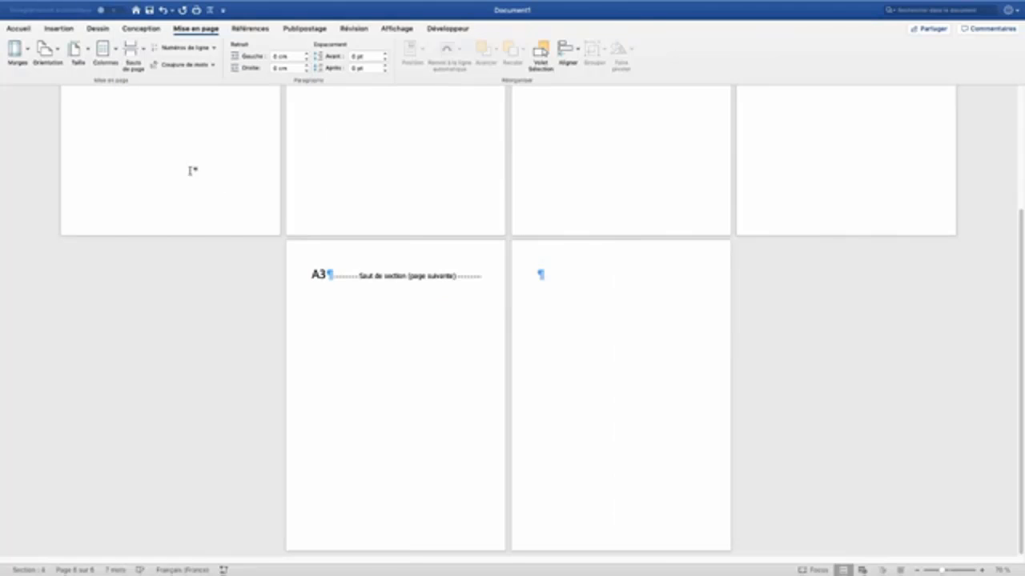
# Enter Suite du mémoire on the page following A3 and insert a page break on the line below it.
pyautogui.click(541, 277)
pyautogui.write('Suite du mémoire')
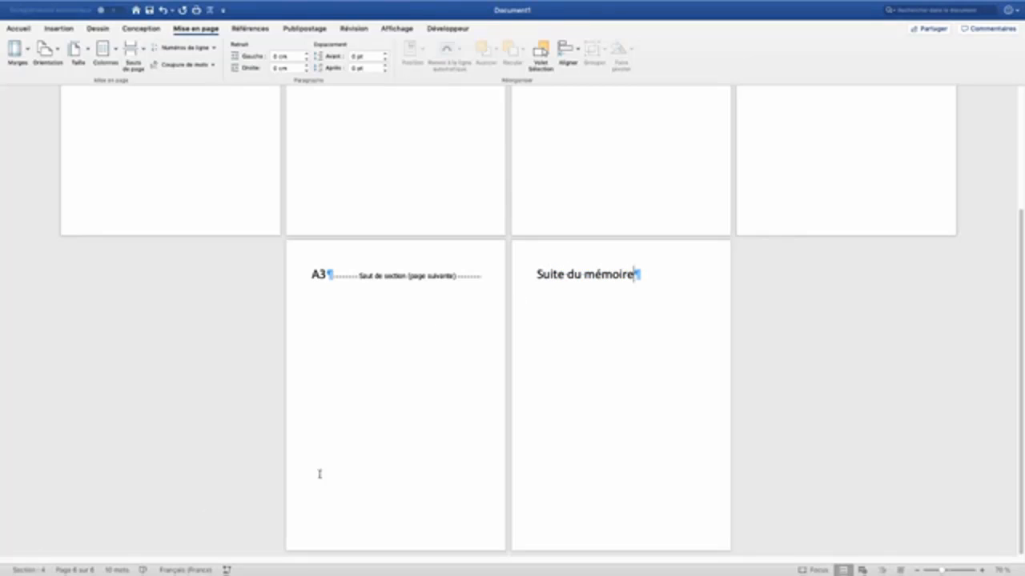
pyautogui.press('Return')
pyautogui.press('super+Return')
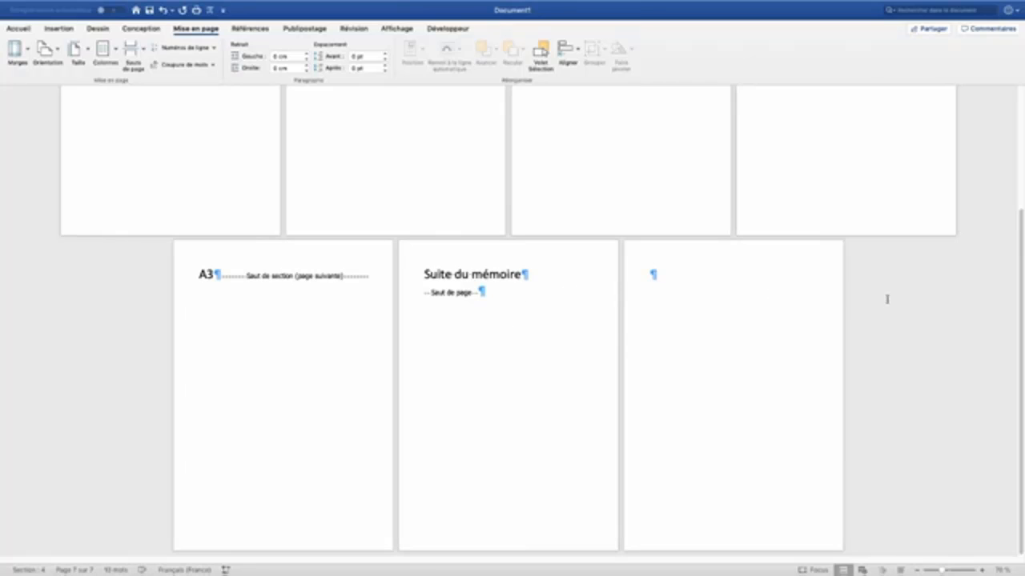
# Change the orientation of the section containing the A3 page to landscape.
pyautogui.click(201, 328)
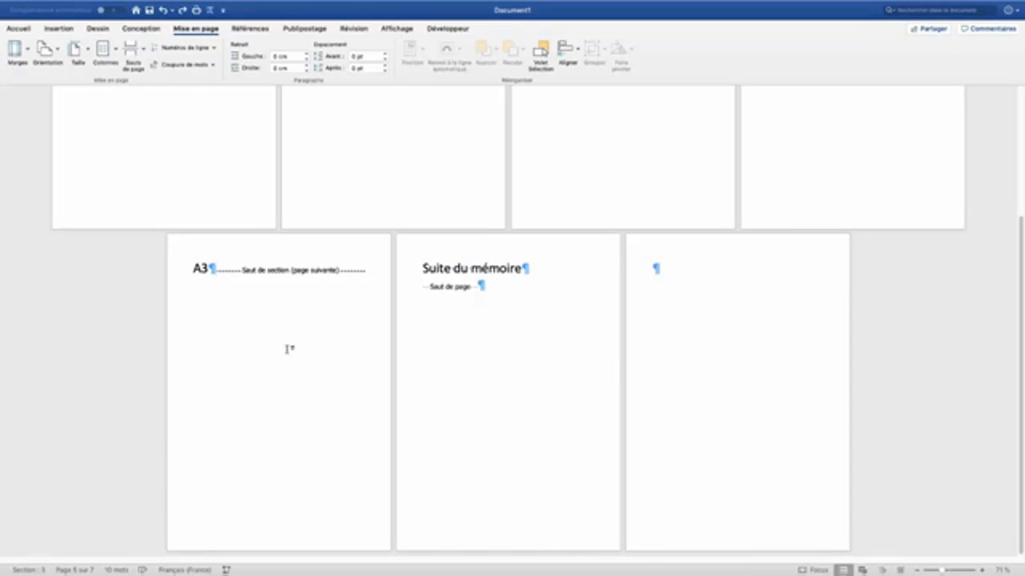
pyautogui.click(207, 276)
pyautogui.click(48, 50)
pyautogui.click(63, 96)
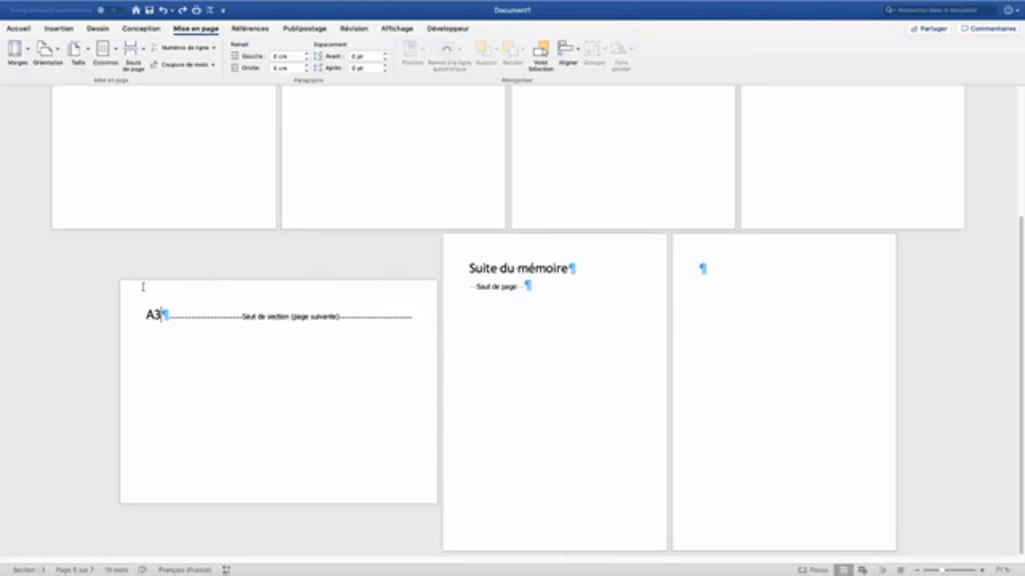
# Set the paper size of the landscape section to A3 in the print format settings, applied to this section only.
pyautogui.click(87, 56)
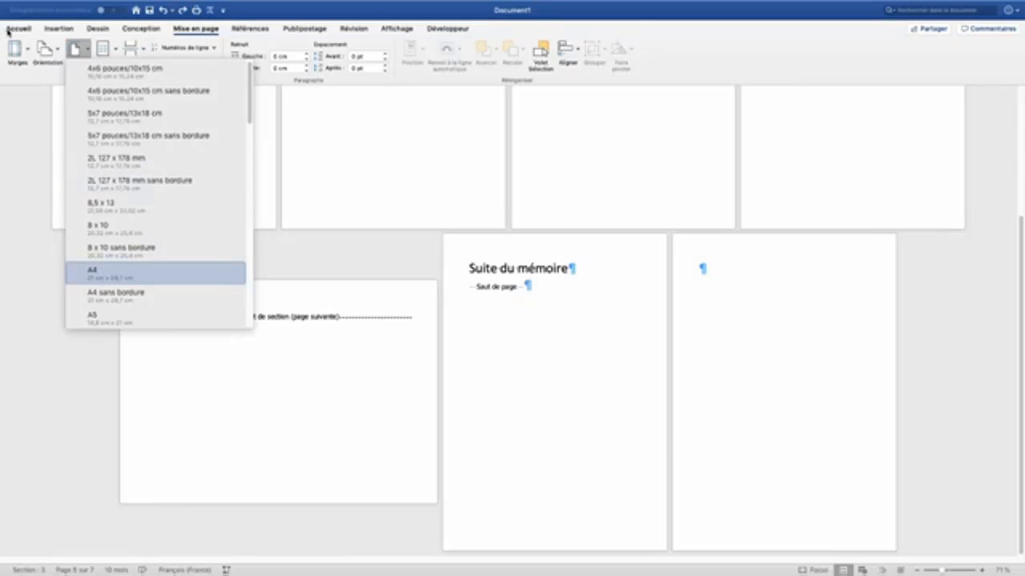
pyautogui.click(24, 54)
pyautogui.click(25, 52)
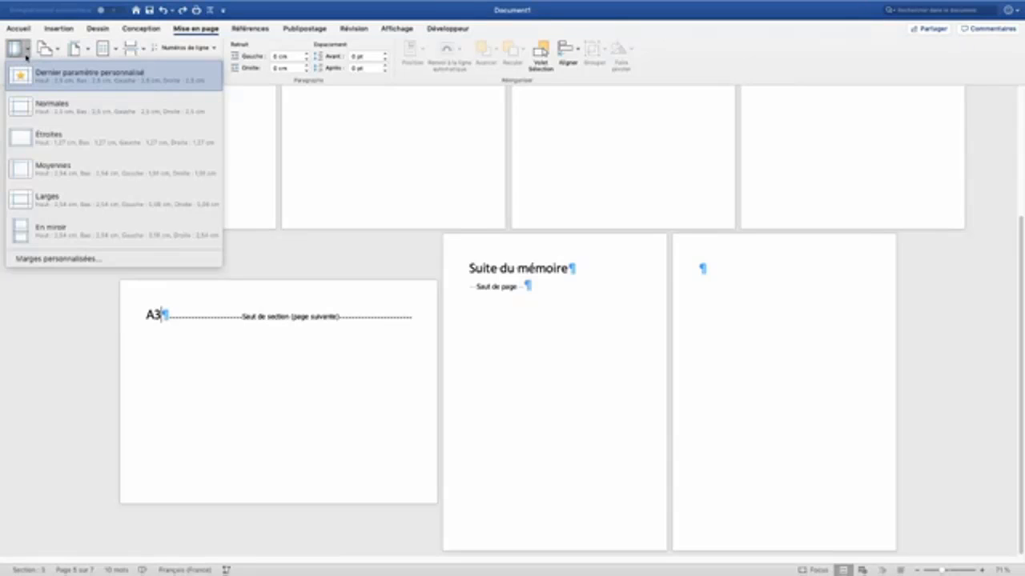
pyautogui.click(69, 259)
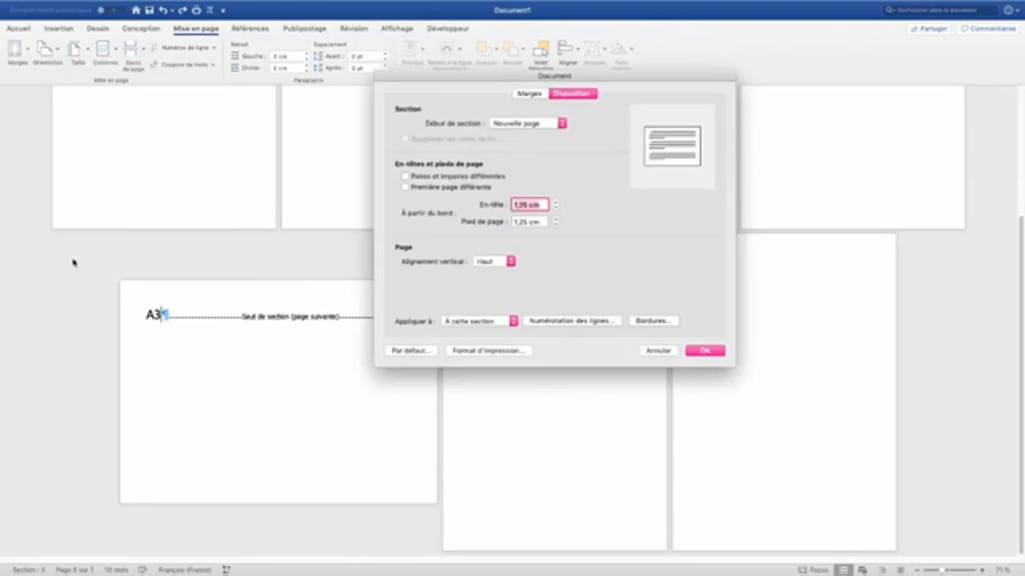
pyautogui.click(529, 94)
pyautogui.click(576, 94)
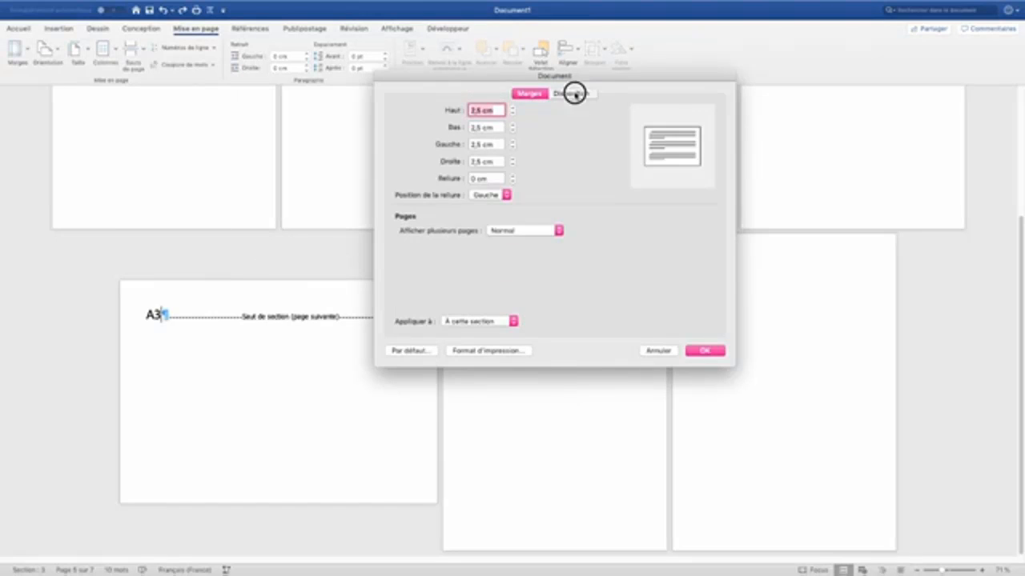
pyautogui.click(477, 354)
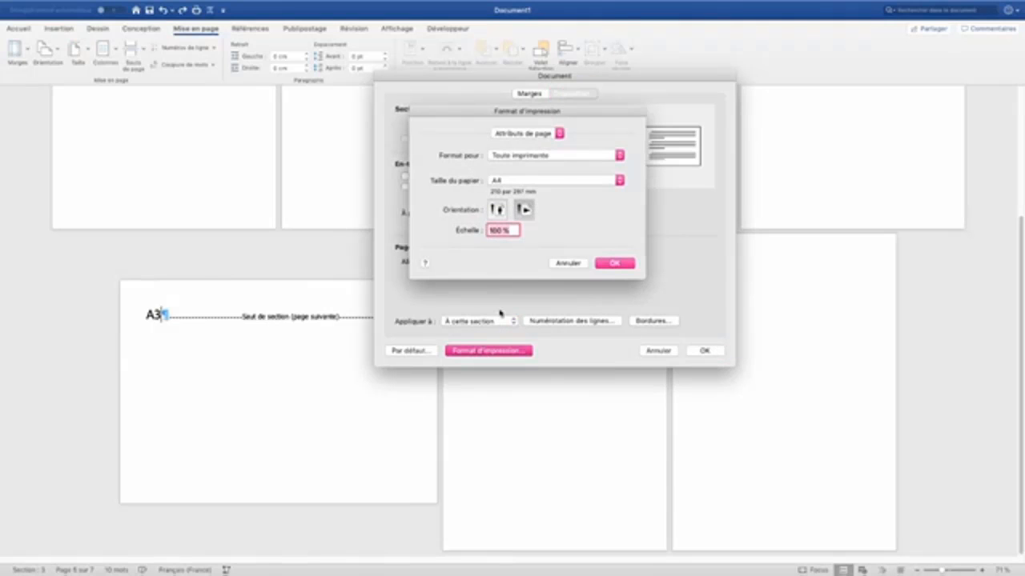
pyautogui.click(520, 156)
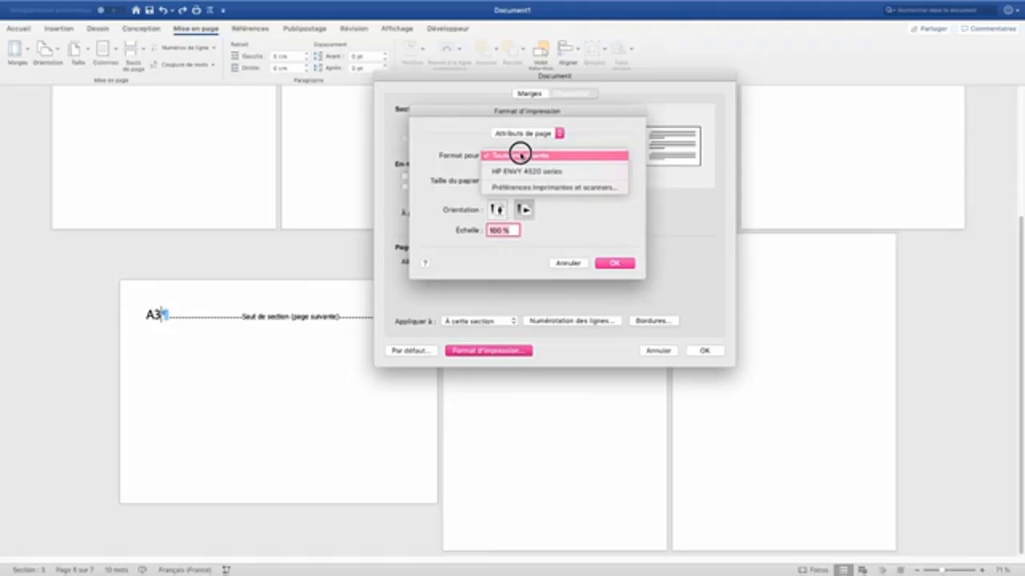
pyautogui.click(606, 132)
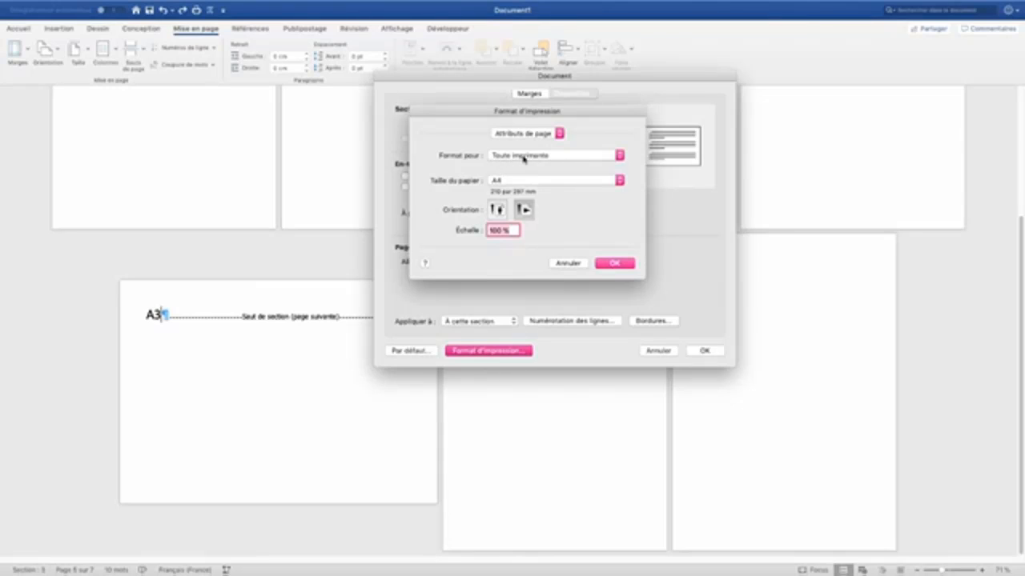
pyautogui.click(506, 183)
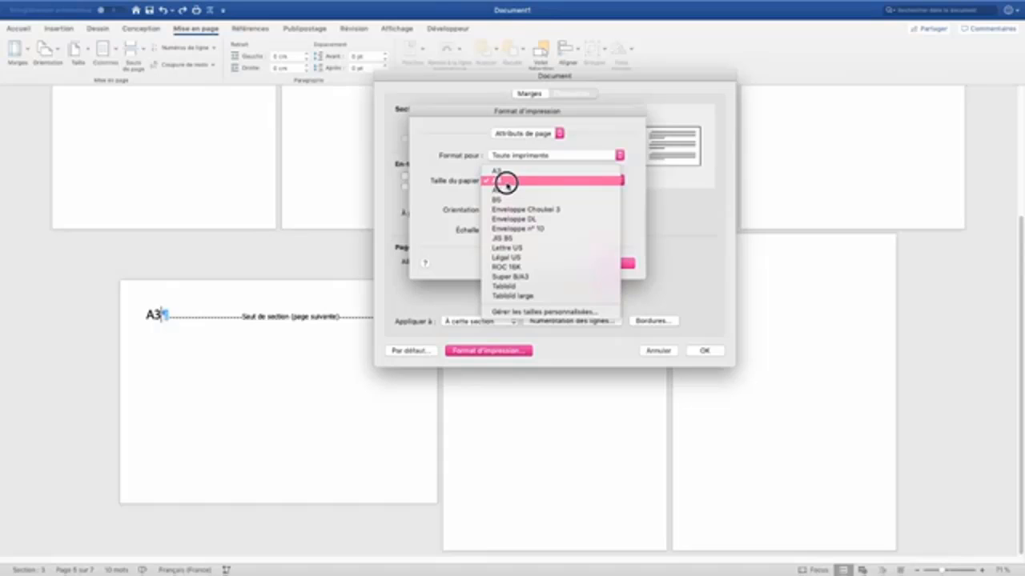
pyautogui.click(508, 173)
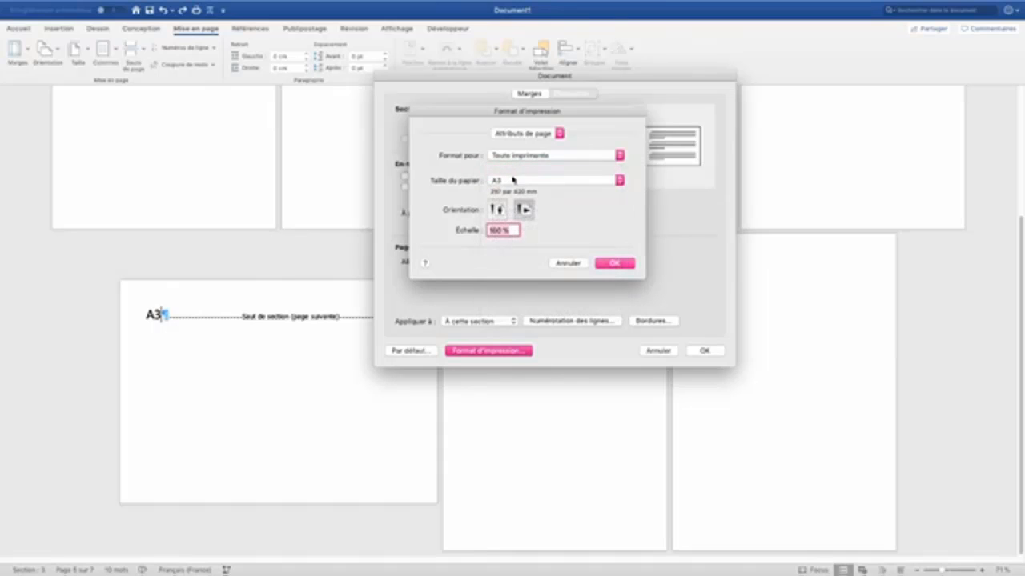
pyautogui.click(622, 265)
pyautogui.click(703, 351)
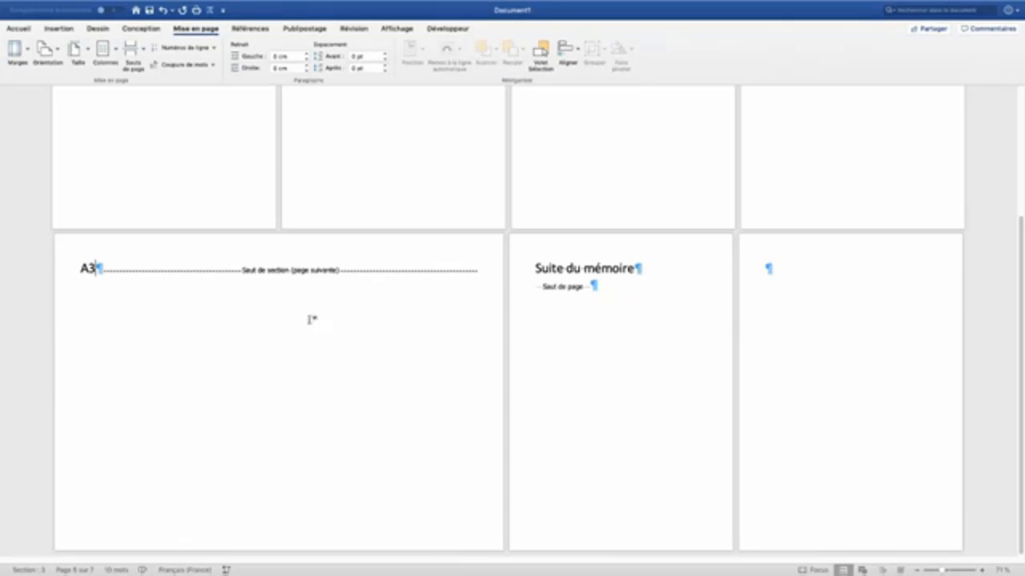
# Open the footer of the Début du mémoire page, enter PIED, and extend it to PIEDS in the section 1 footer.
pyautogui.scroll(5, 545, 374)
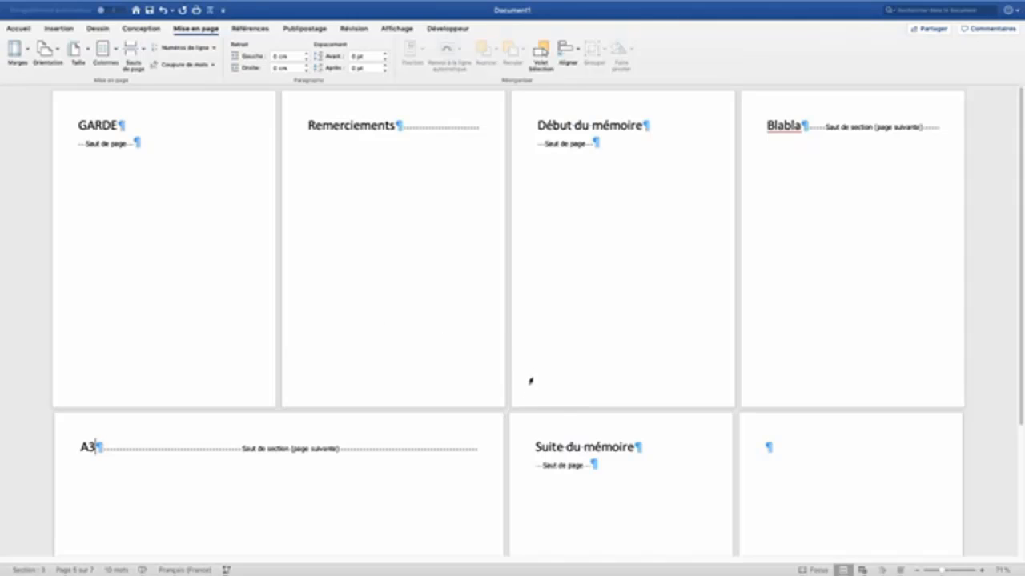
pyautogui.doubleClick(538, 393)
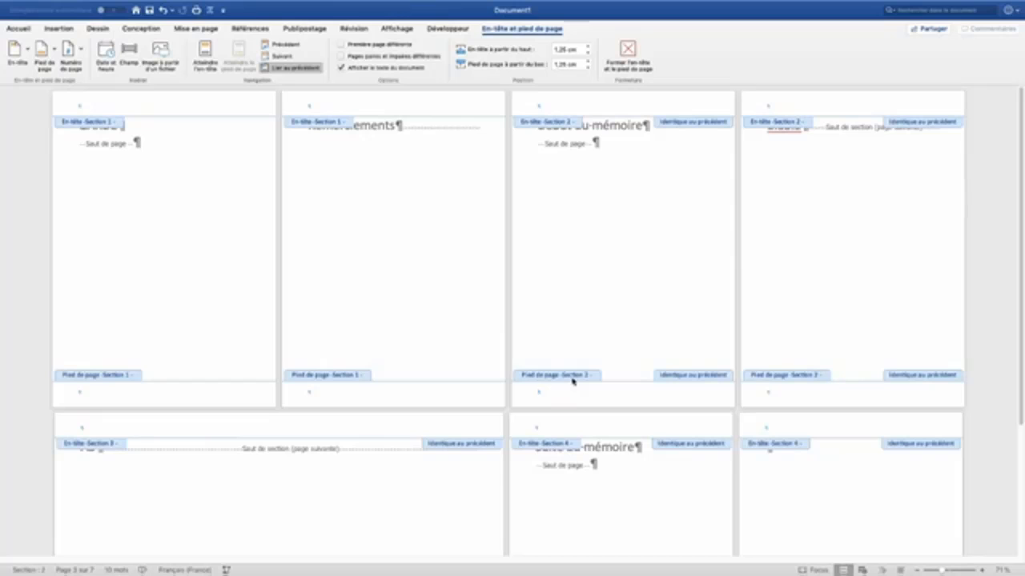
pyautogui.click(553, 395)
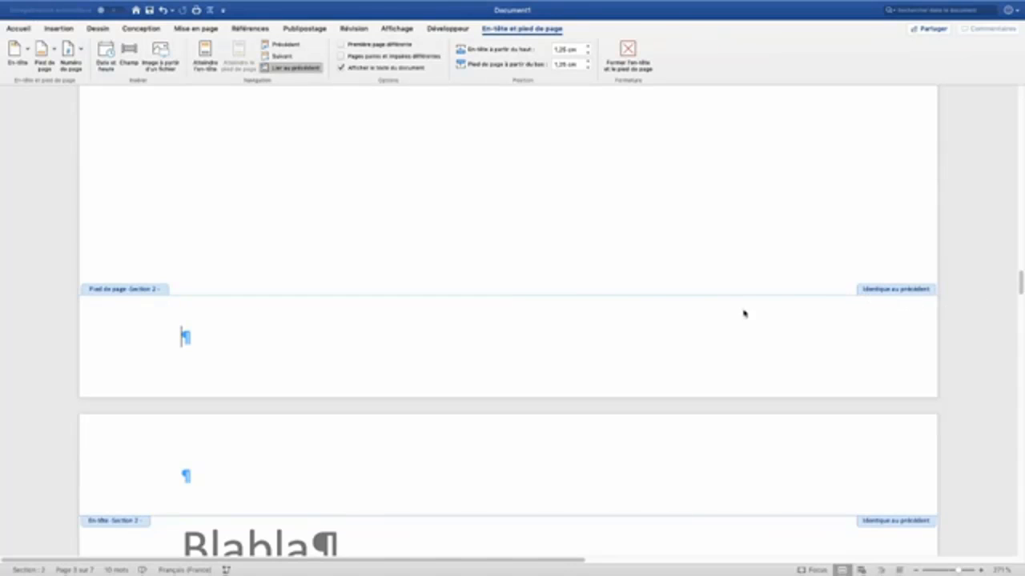
pyautogui.click(207, 341)
pyautogui.write('PIED')
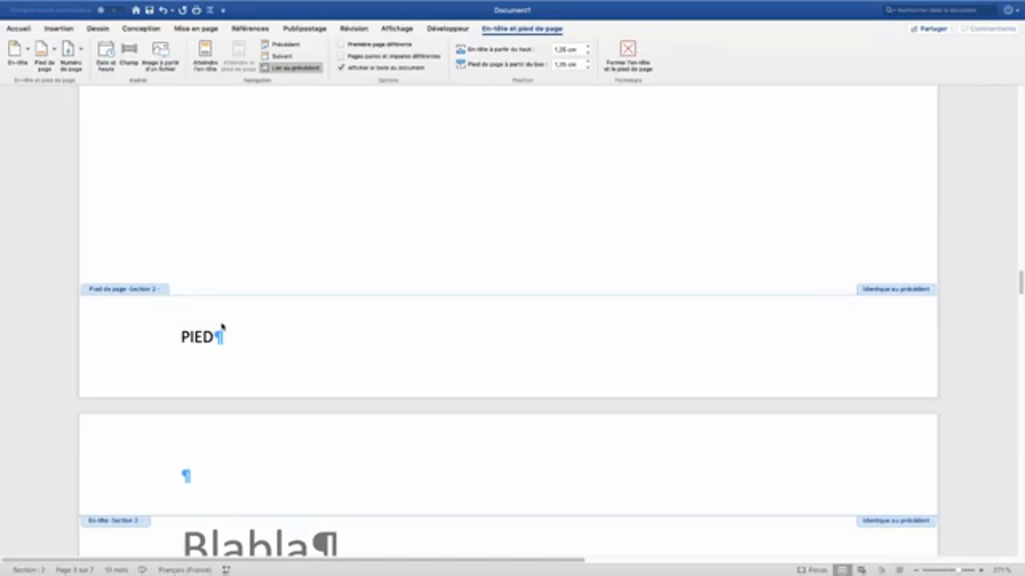
pyautogui.scroll(15, 233, 291)
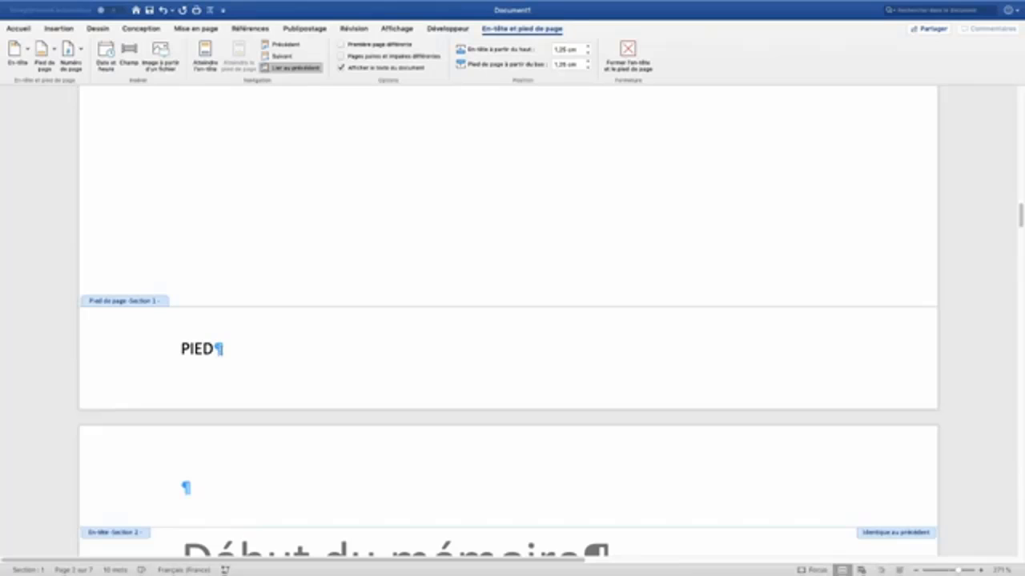
pyautogui.write('S')
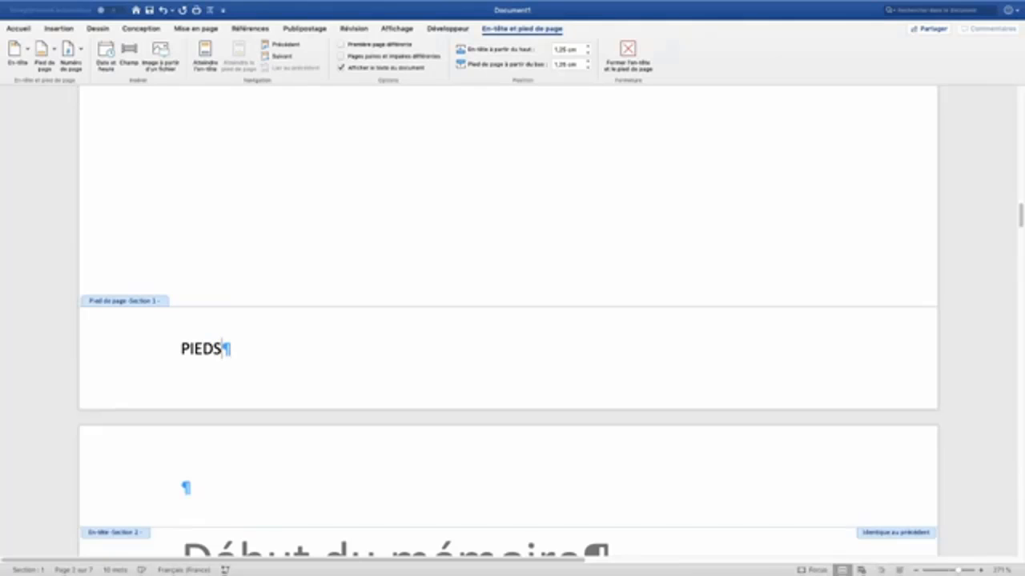
# Clear the text from the section 2 footer and unlink that footer from the previous section.
pyautogui.scroll(-15, 508, 320)
pyautogui.scroll(-4, 185, 276)
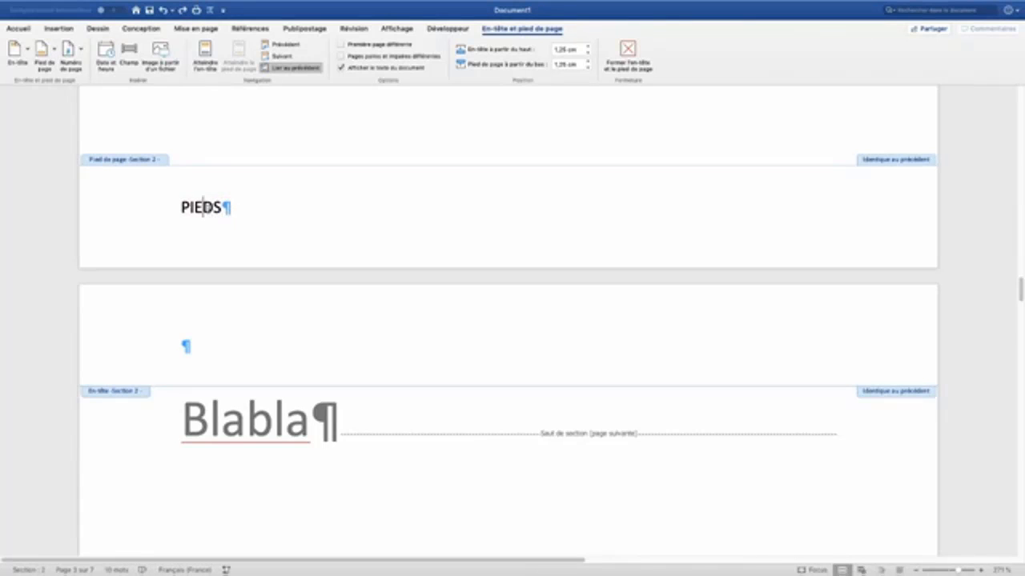
pyautogui.tripleClick(217, 212)
pyautogui.press('BackSpace')
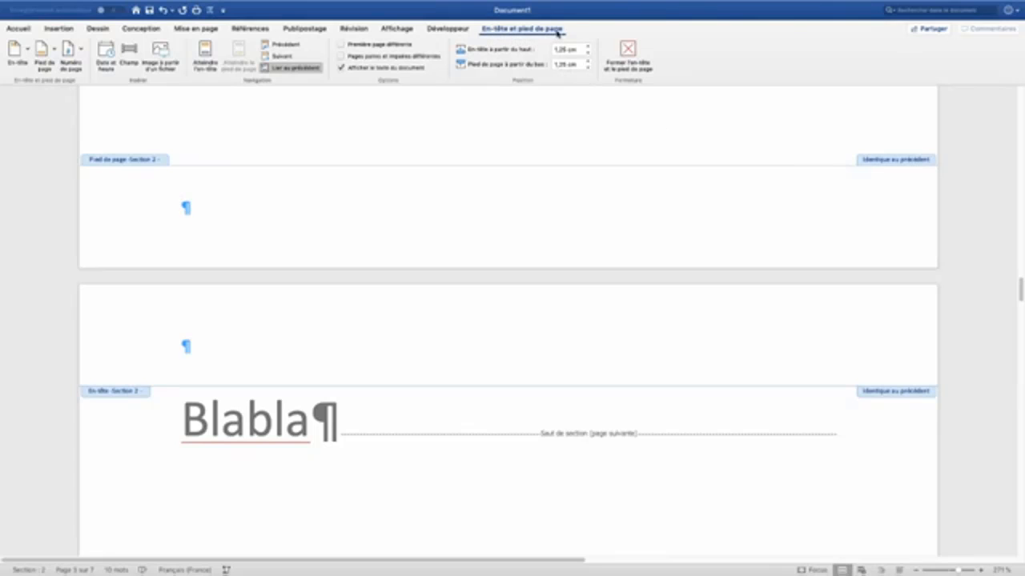
pyautogui.click(281, 74)
# Enter PIED in the unlinked section 2 footer and check the section 1 footer on the Remerciements page.
pyautogui.scroll(-3, 330, 282)
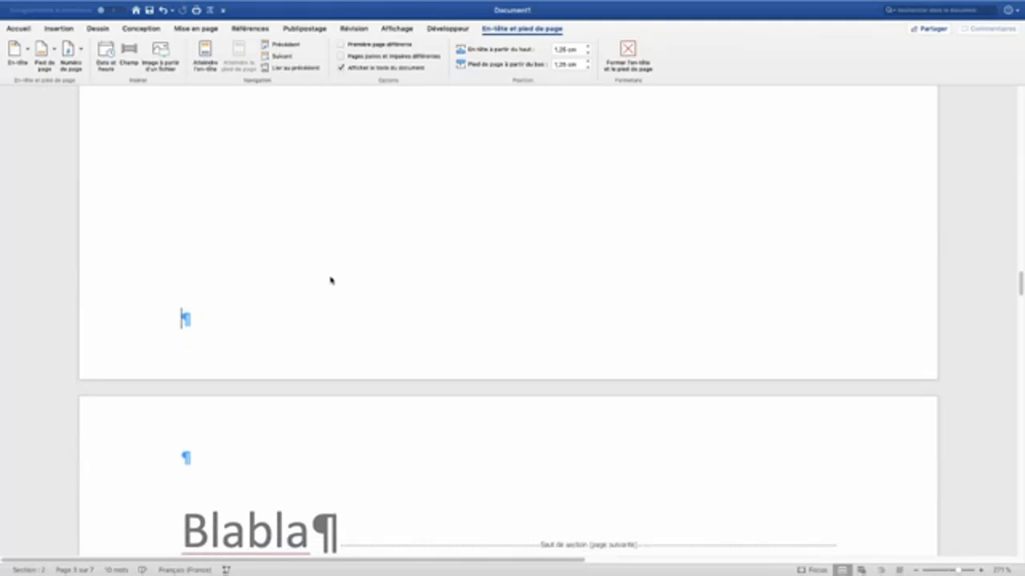
pyautogui.scroll(-1, 331, 281)
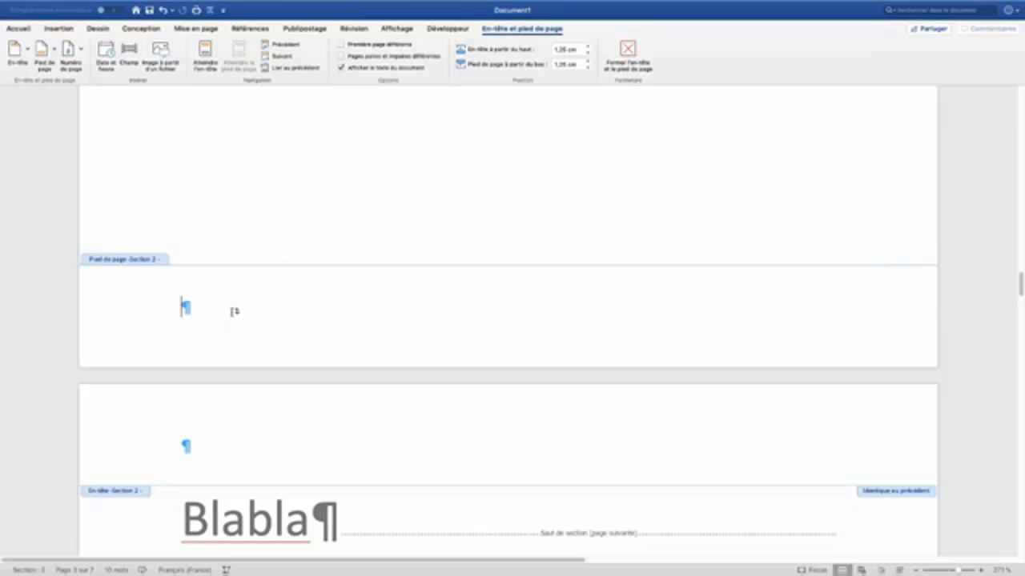
pyautogui.write('PIED')
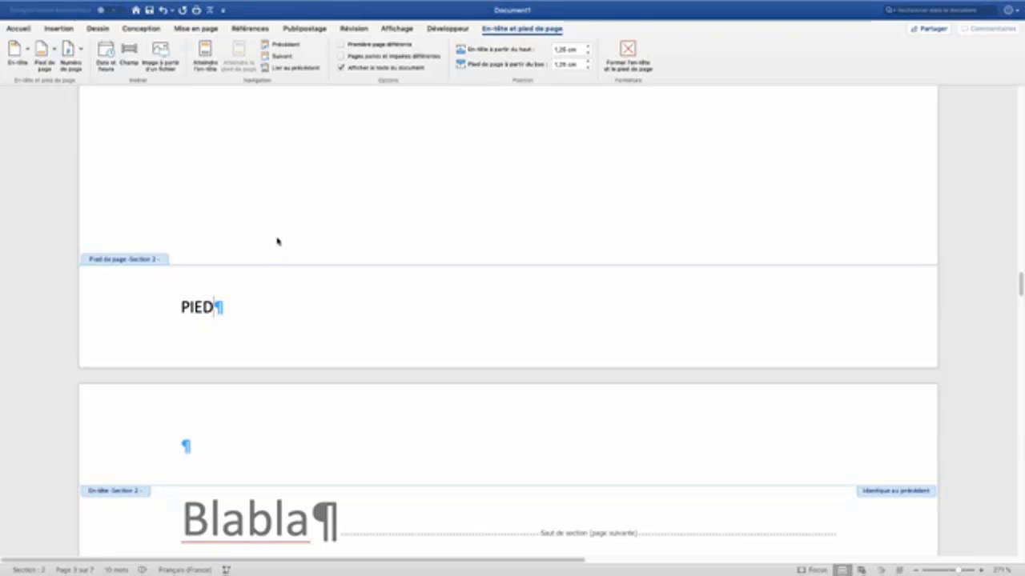
pyautogui.scroll(5, 274, 244)
pyautogui.scroll(10, 275, 256)
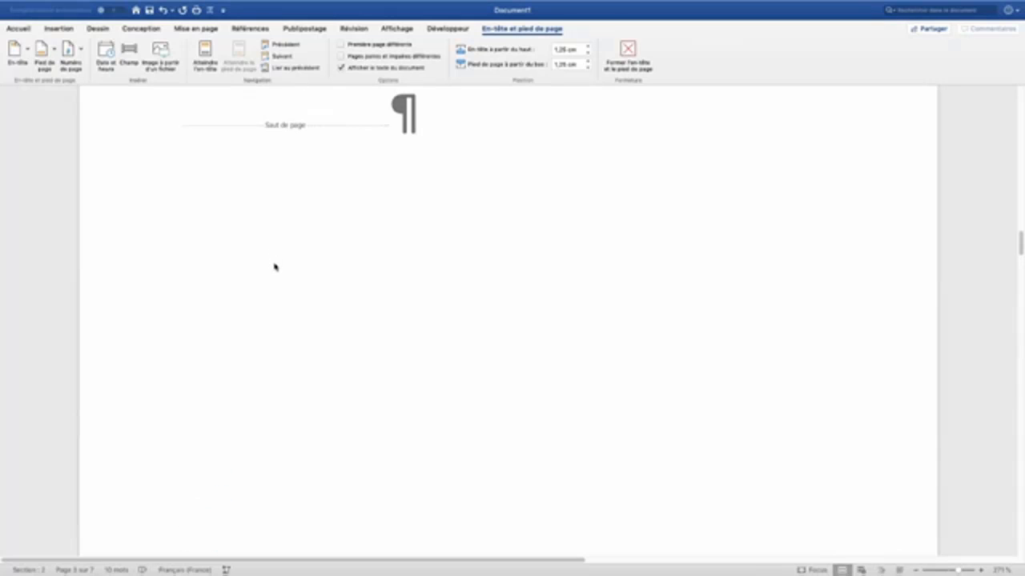
pyautogui.scroll(5, 280, 274)
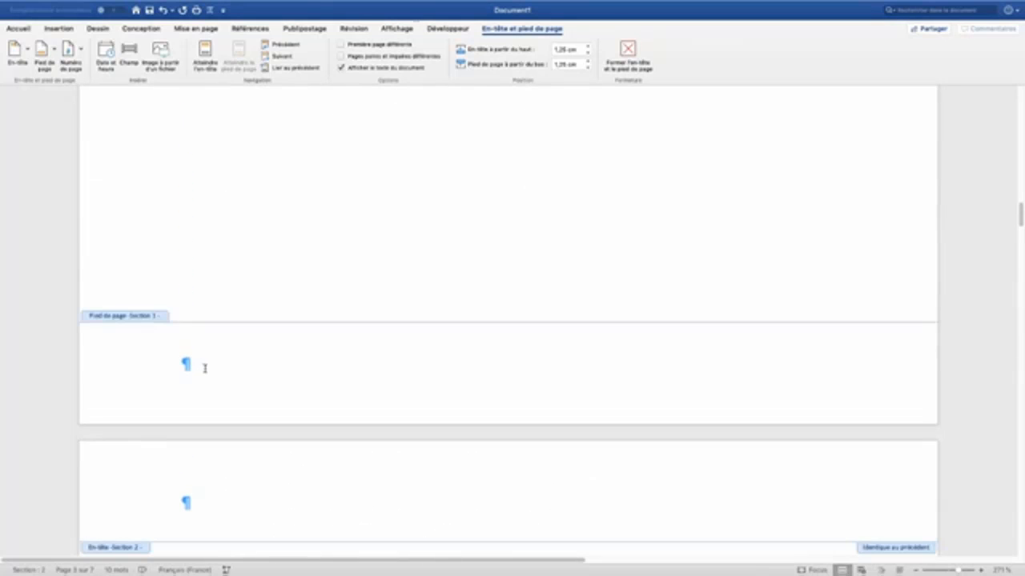
pyautogui.click(186, 359)
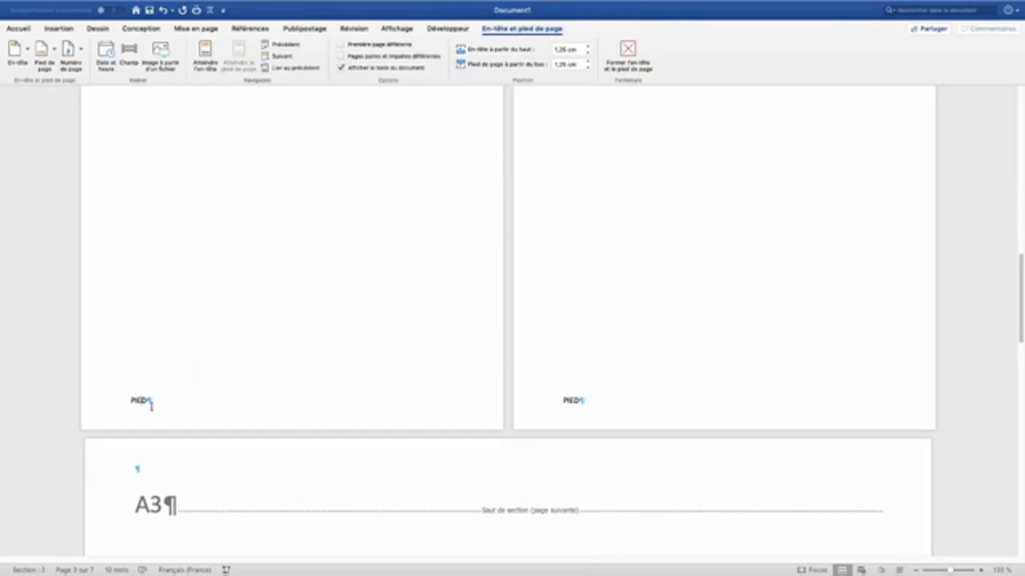
# Replace PIED in the section 2 footer with two tabs so the insertion point sits at the right tab stop.
pyautogui.doubleClick(139, 401)
pyautogui.press('BackSpace')
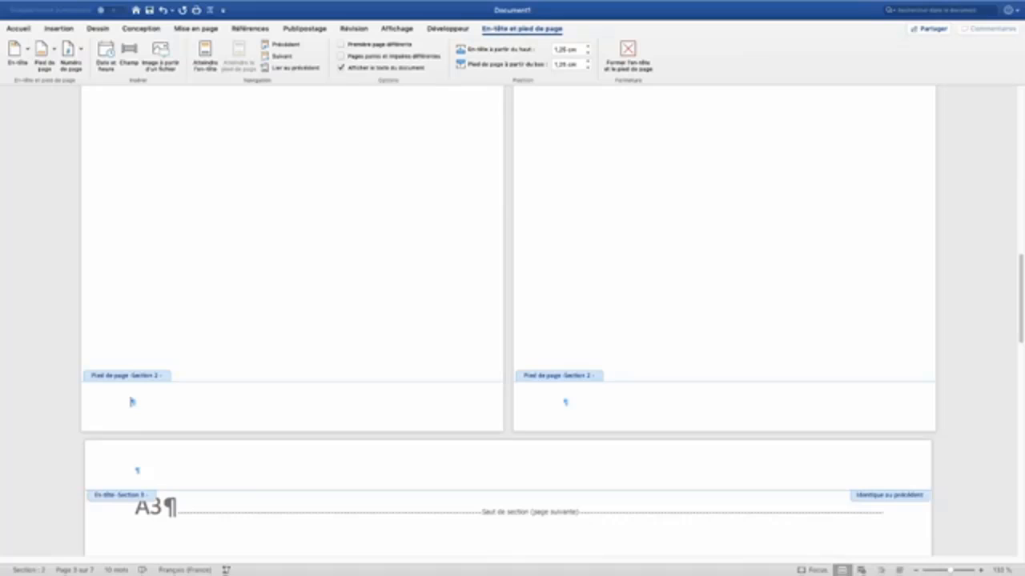
pyautogui.press('Tab')
pyautogui.press('Tab')
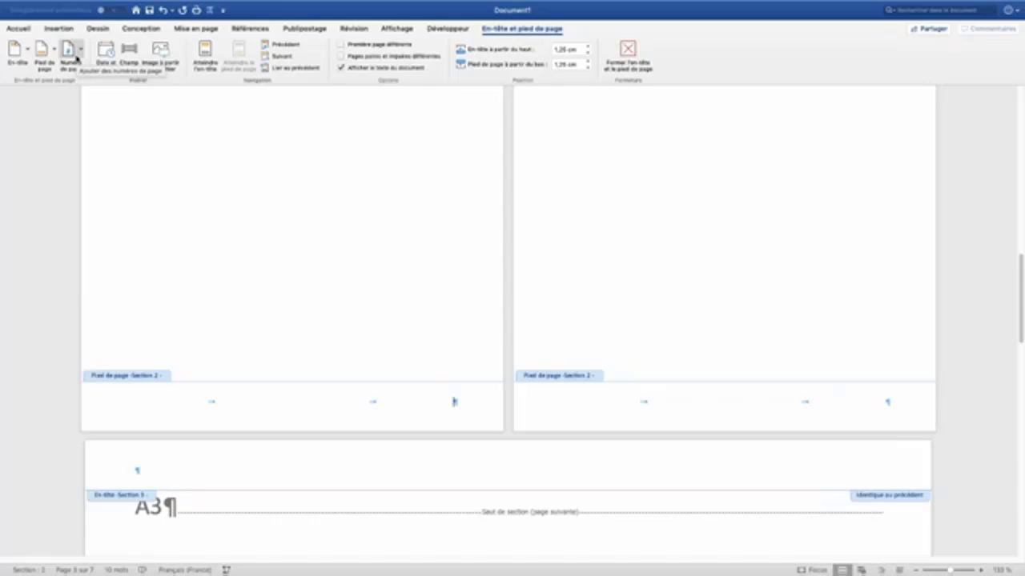
# Insert a Page field from the Numérotation category at the right tab stop of the section 2 footer.
pyautogui.click(129, 60)
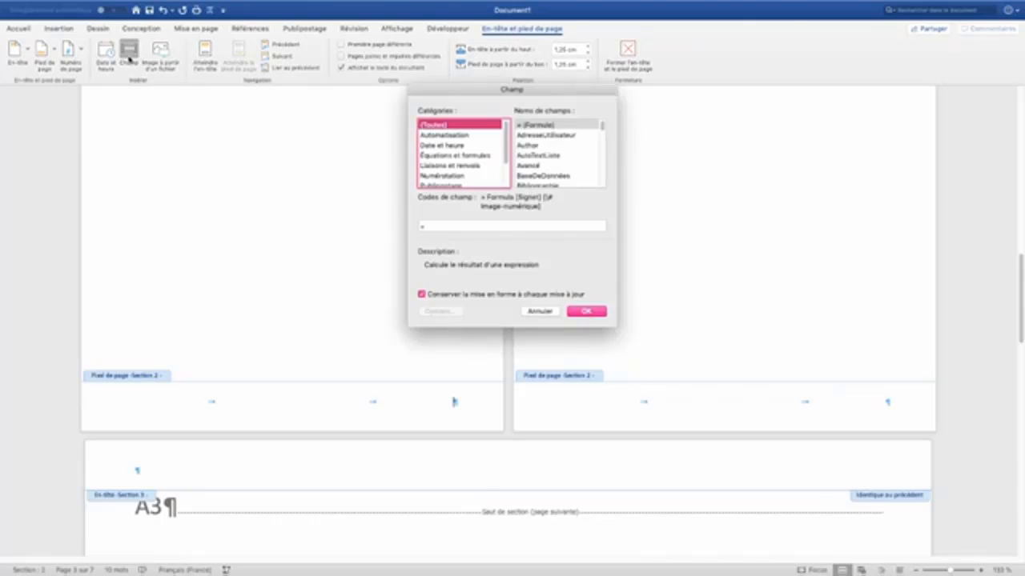
pyautogui.click(446, 176)
pyautogui.click(536, 176)
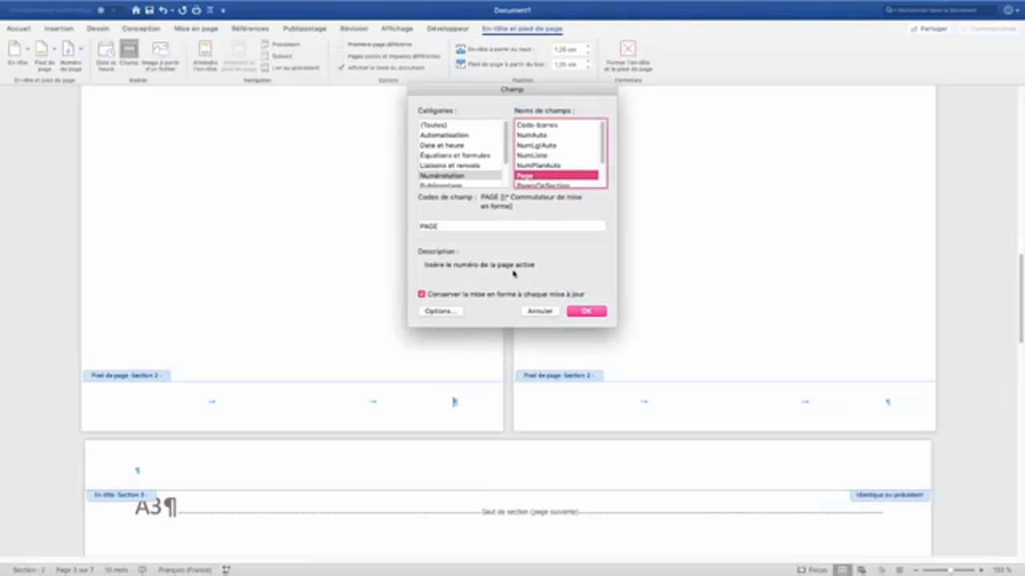
pyautogui.click(585, 313)
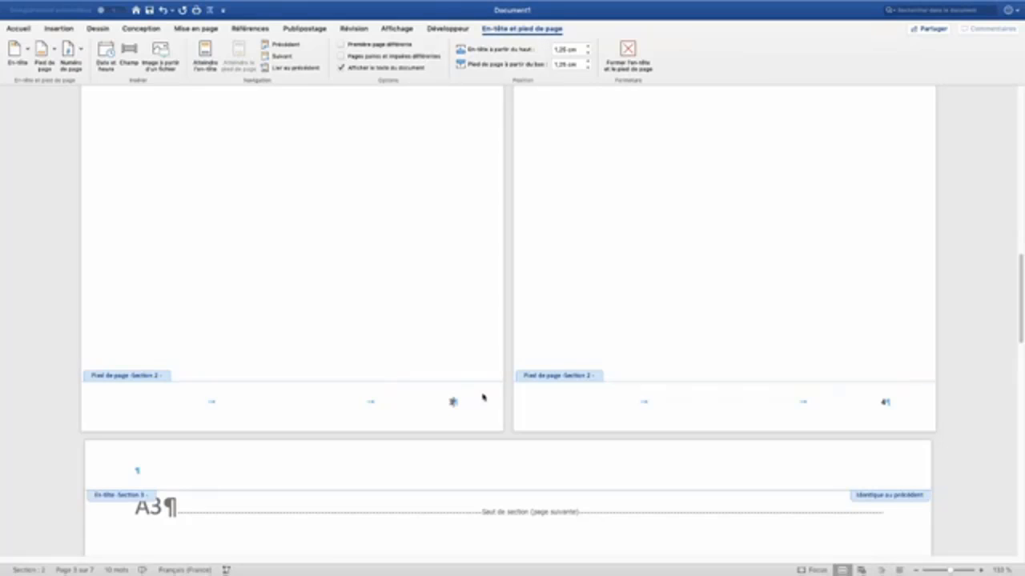
# Unlink the A3 page's section 3 footer from the previous section.
pyautogui.scroll(-7, 921, 411)
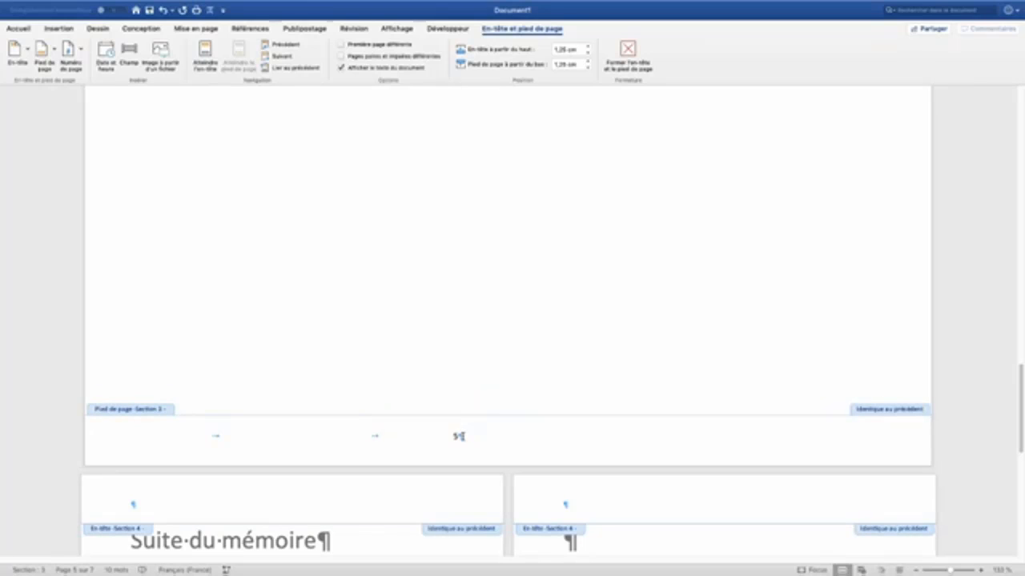
pyautogui.click(459, 436)
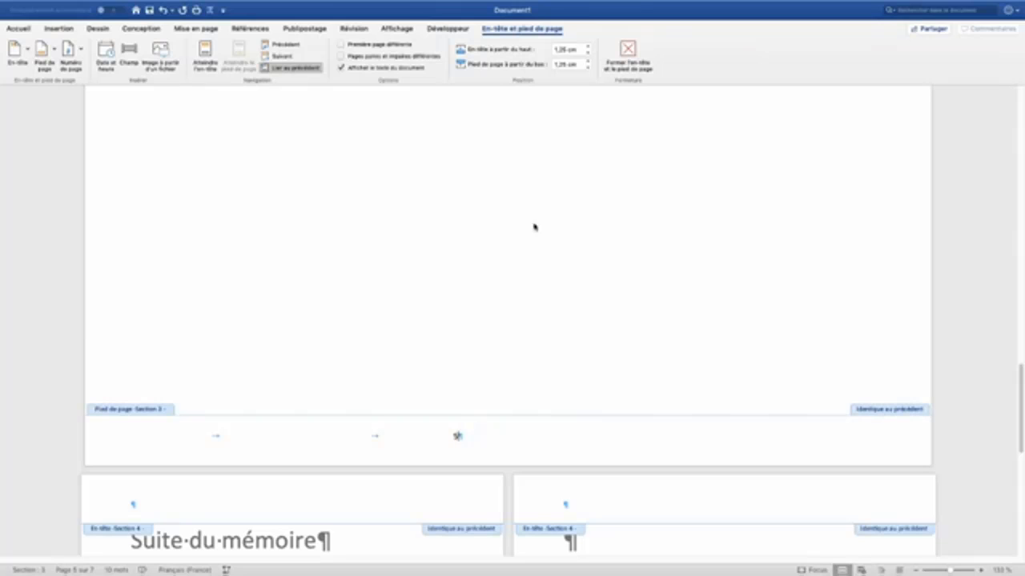
pyautogui.click(298, 69)
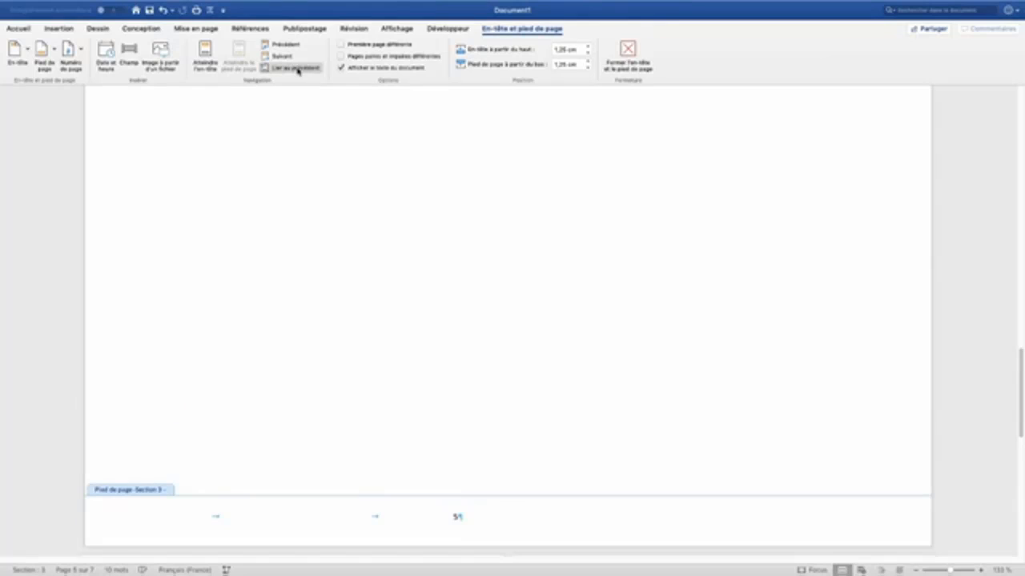
# Unlink the section 4 footer on the Suite du mémoire page from the previous section.
pyautogui.scroll(-10, 474, 482)
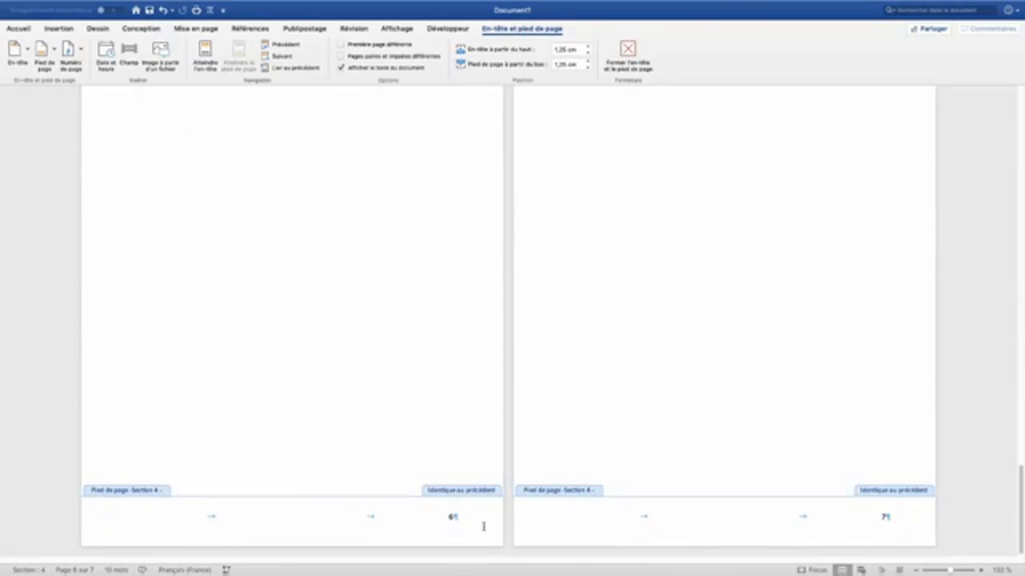
pyautogui.click(466, 520)
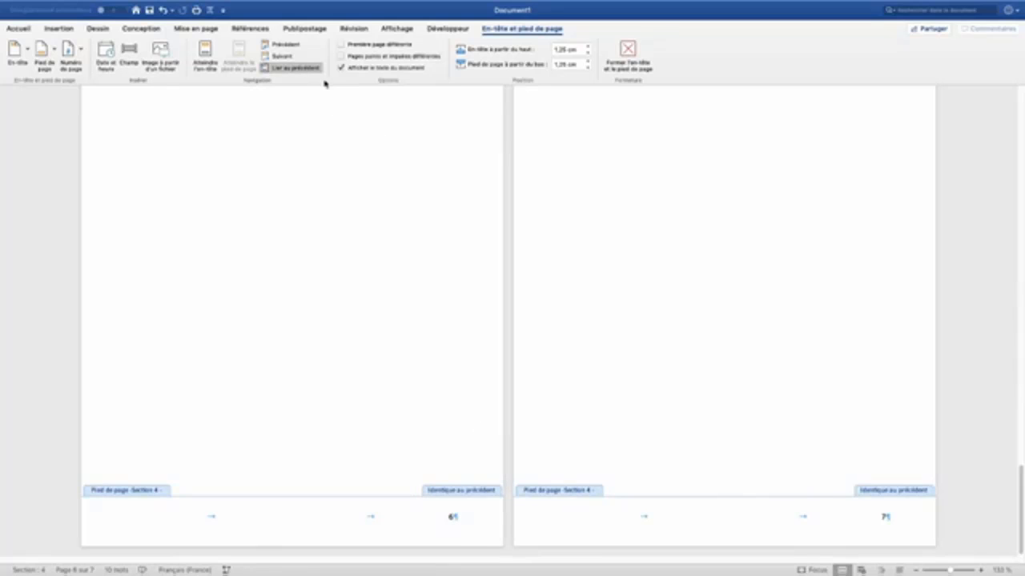
pyautogui.click(289, 70)
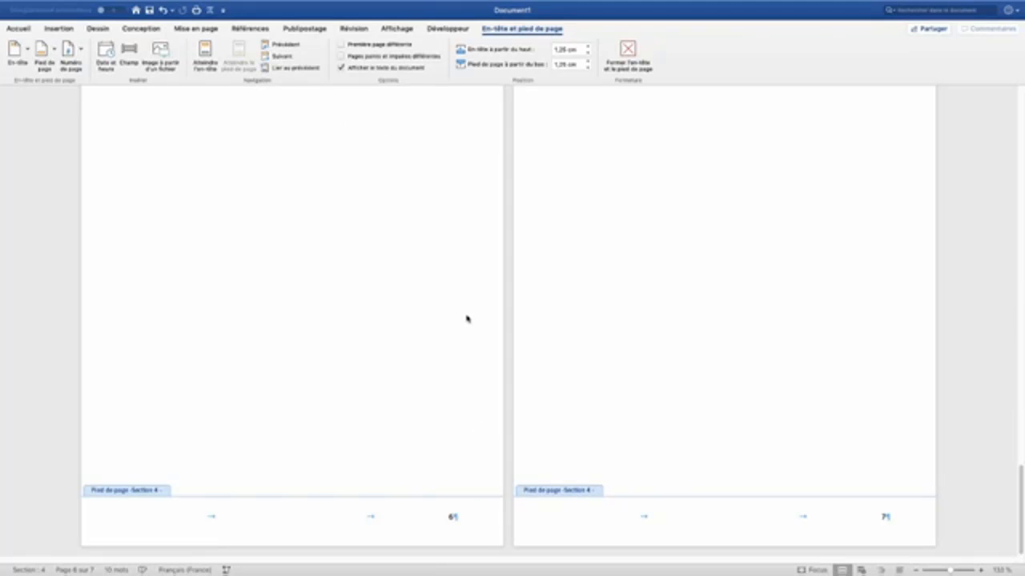
# Show the ruler and move the right tab stop of the A3 page's footer to the right margin.
pyautogui.scroll(10, 466, 319)
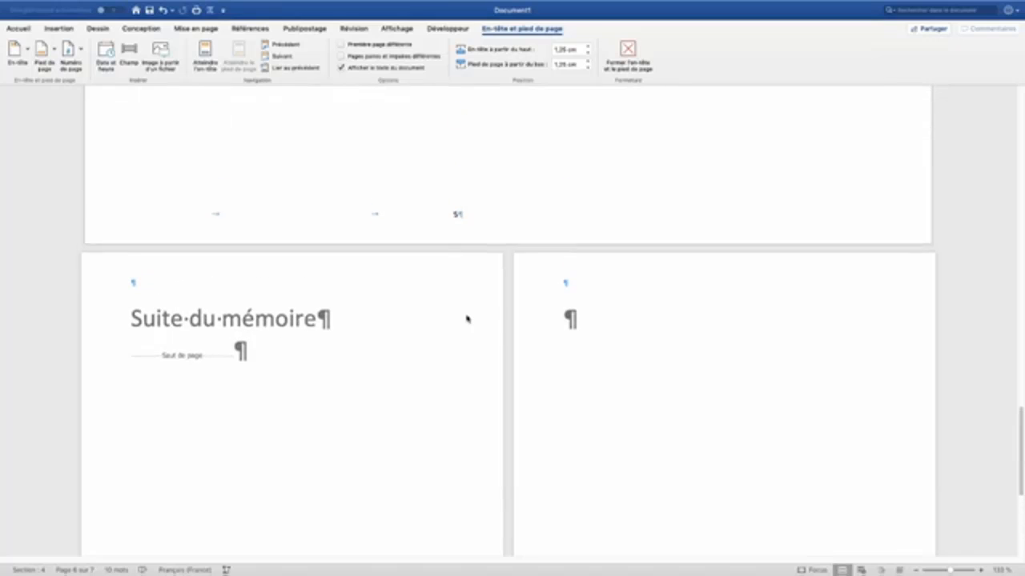
pyautogui.click(466, 315)
pyautogui.scroll(2, 466, 336)
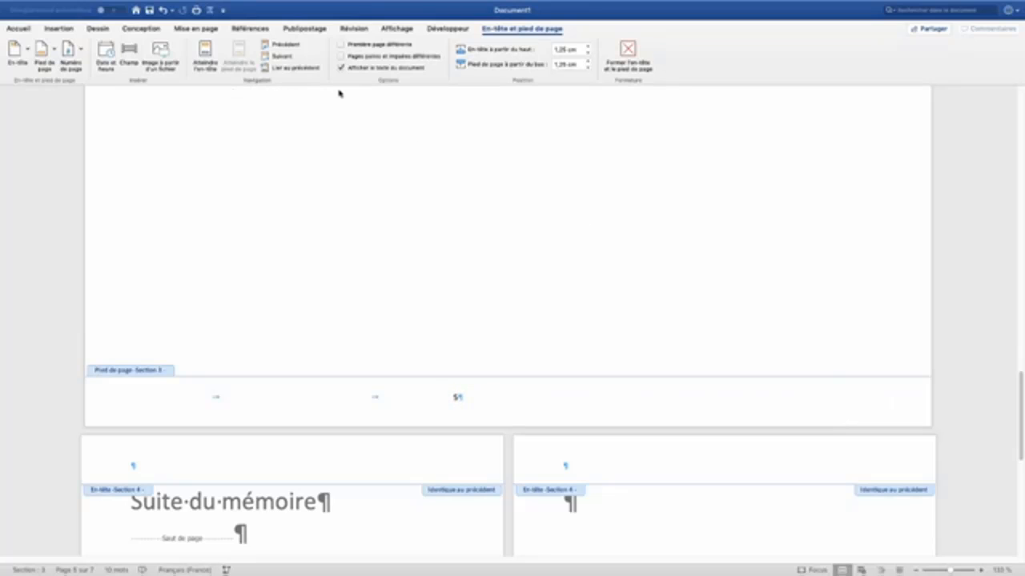
pyautogui.click(398, 28)
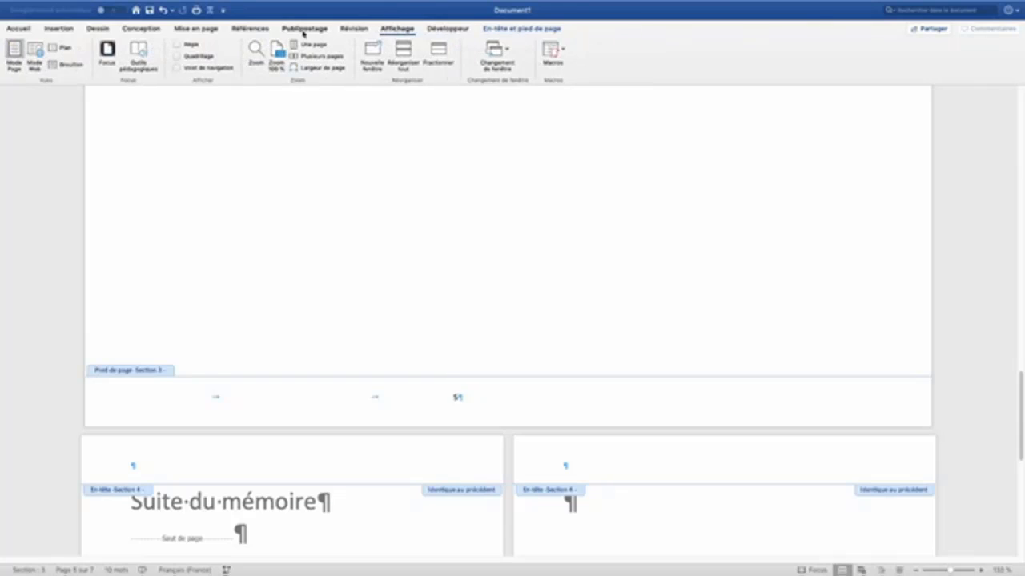
pyautogui.click(184, 44)
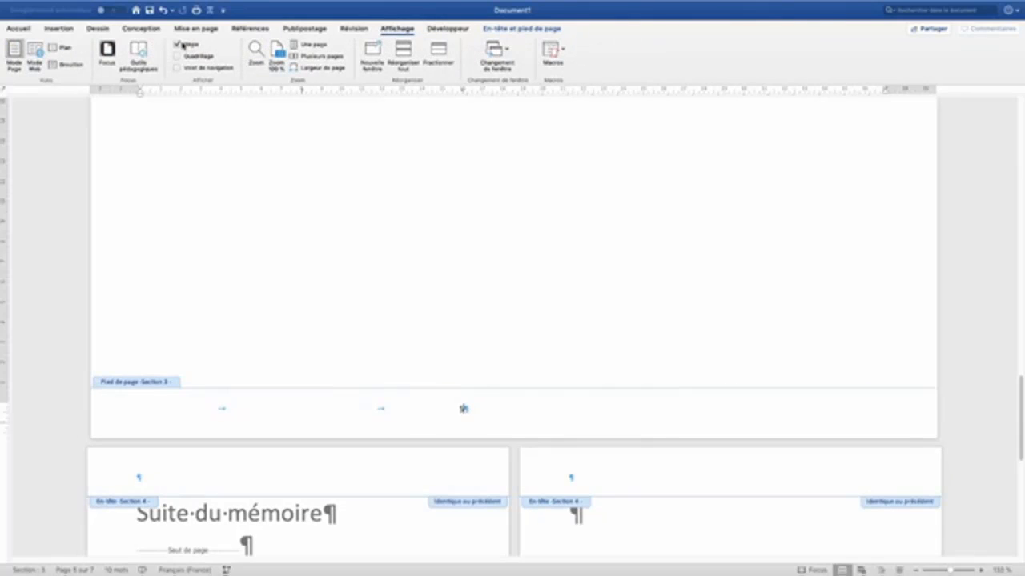
pyautogui.click(462, 92)
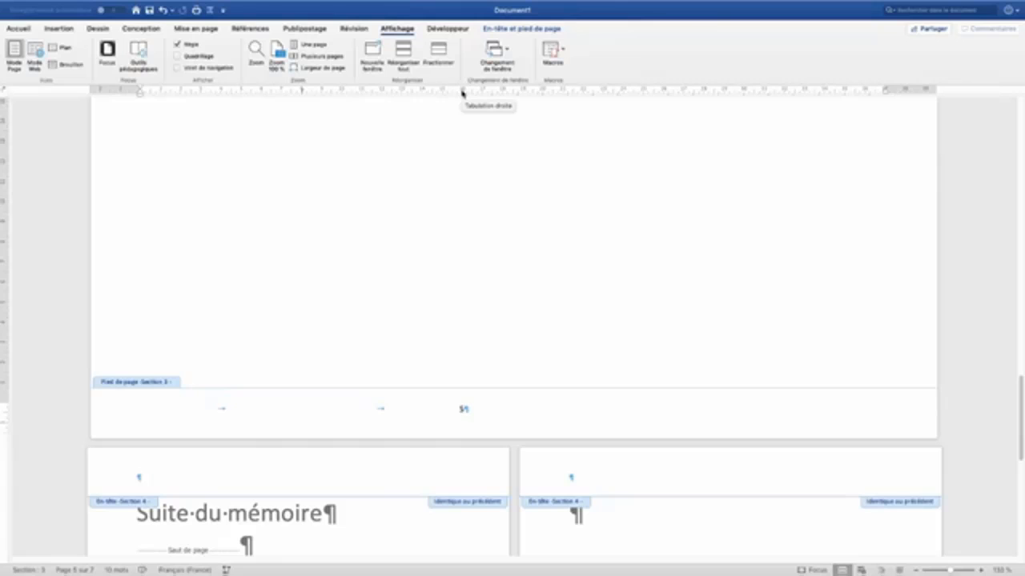
pyautogui.moveTo(462, 92); pyautogui.dragTo(883, 91)
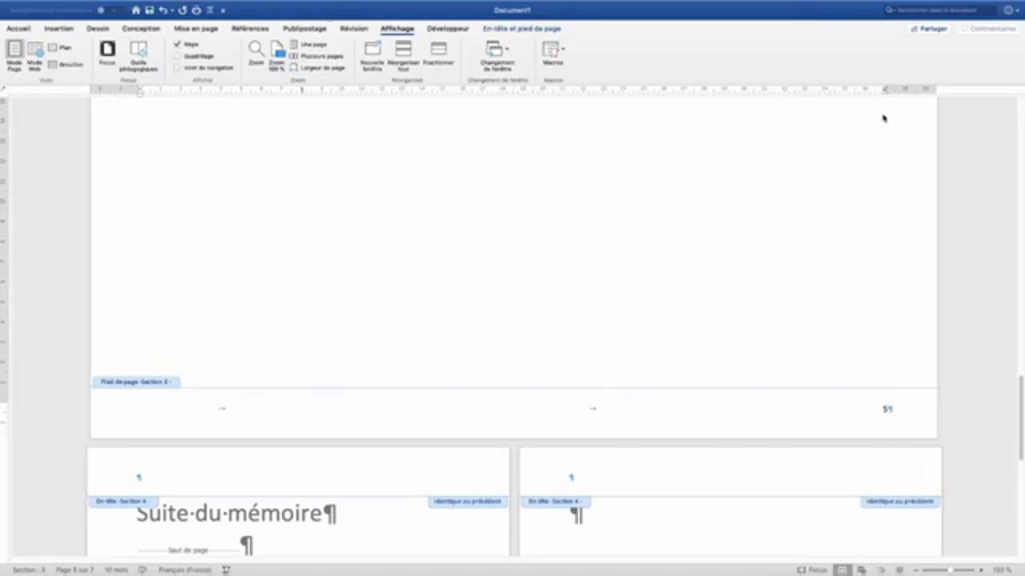
# Enter PIED at the start of the A3 page's footer and compare it with the footers of sections 4 and 2.
pyautogui.click(147, 410)
pyautogui.write('PIED')
pyautogui.scroll(-10, 154, 377)
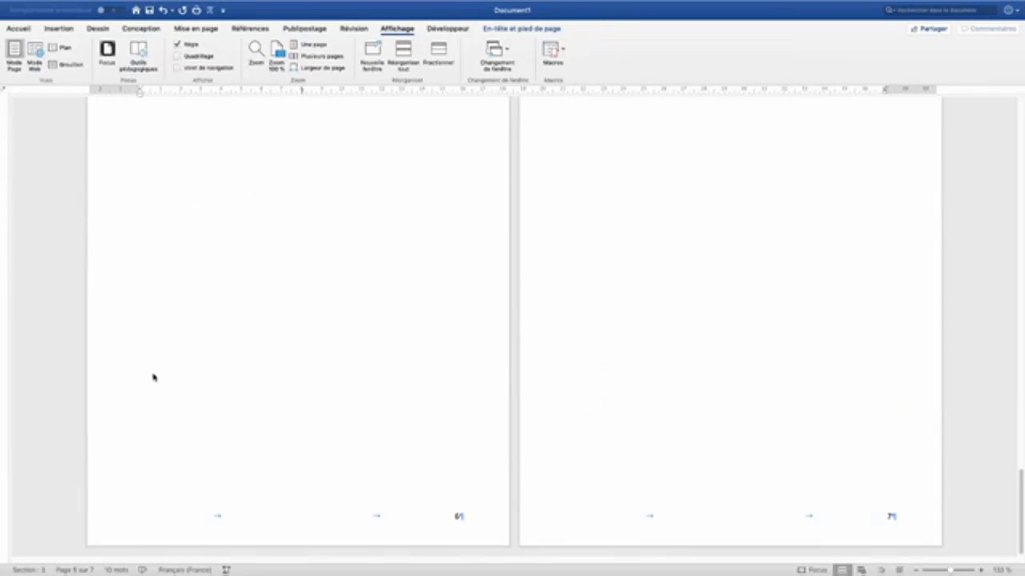
pyautogui.click(163, 529)
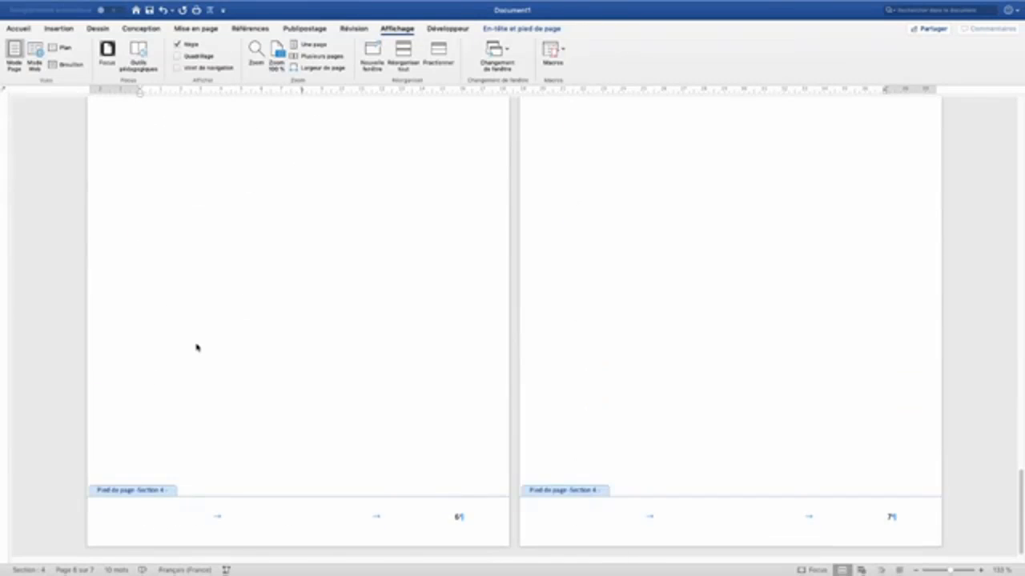
pyautogui.scroll(15, 196, 347)
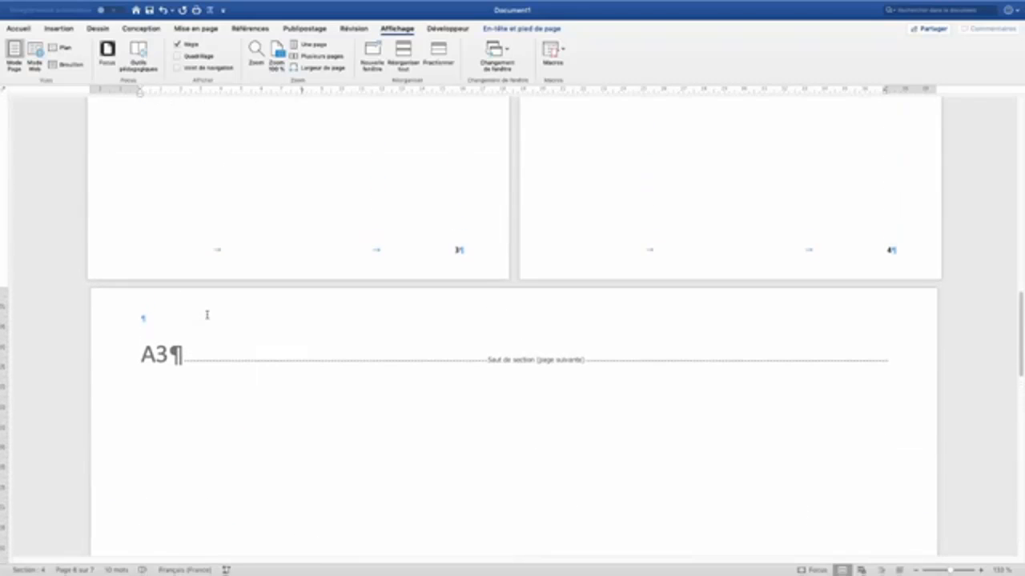
pyautogui.scroll(-4, 222, 375)
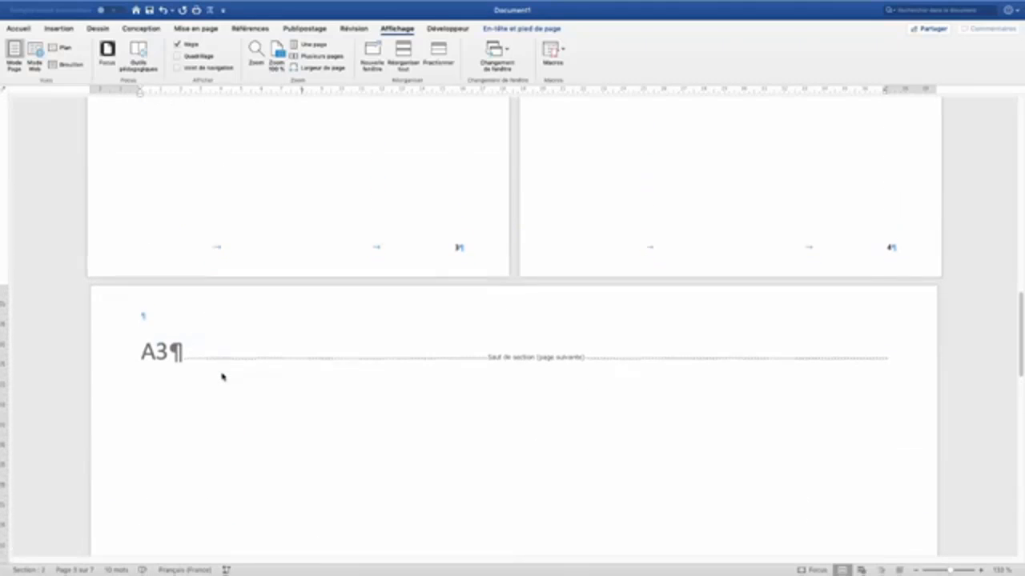
# Unlink the A3 page's section 3 header from the previous section.
pyautogui.scroll(5, 223, 374)
pyautogui.doubleClick(159, 345)
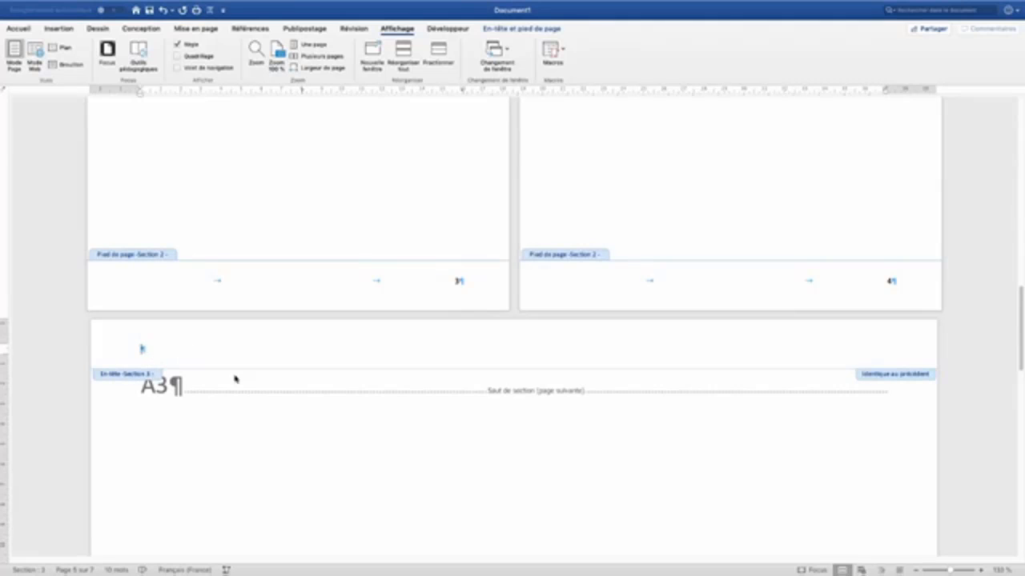
pyautogui.click(531, 31)
pyautogui.click(291, 70)
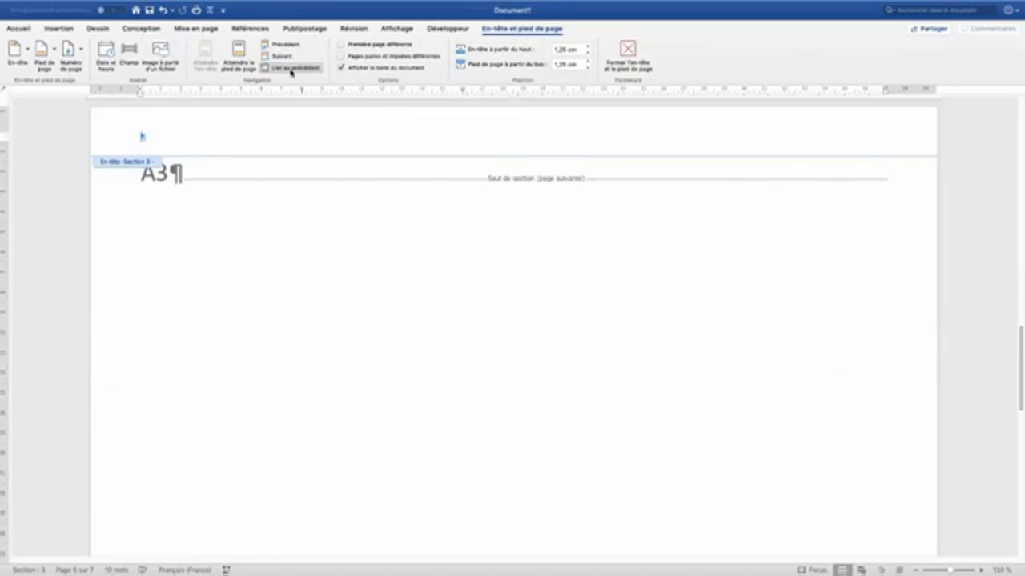
# Enter EN TÊTE in the A3 page's header and compare it with the section 4 header on the Suite du mémoire page.
pyautogui.scroll(-10, 315, 229)
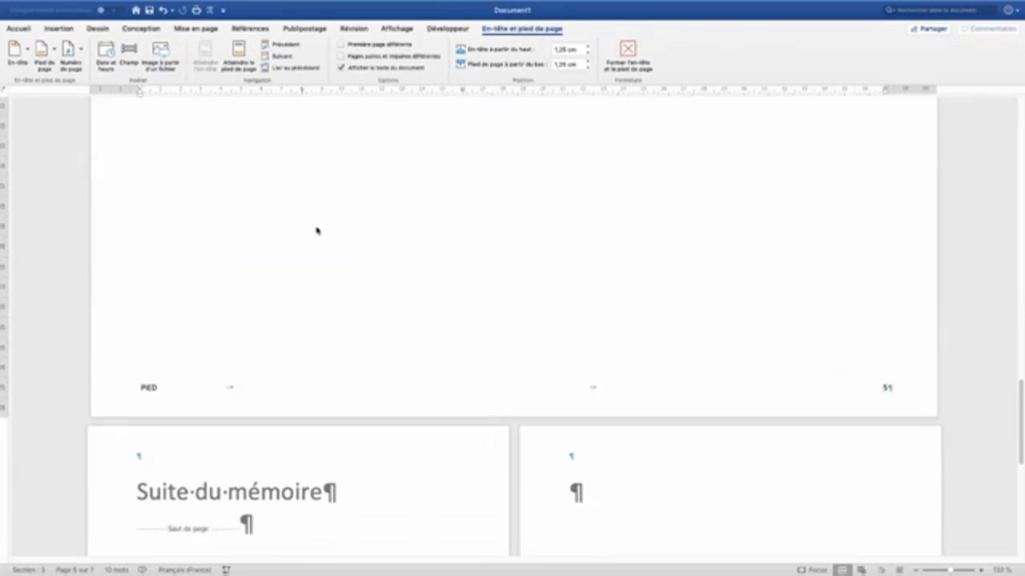
pyautogui.click(143, 253)
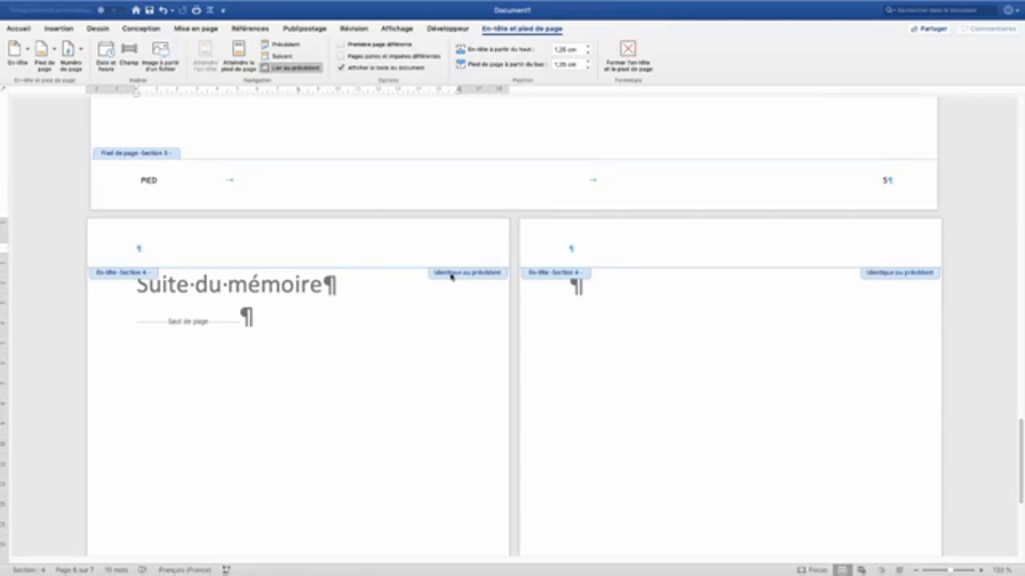
pyautogui.scroll(8, 352, 205)
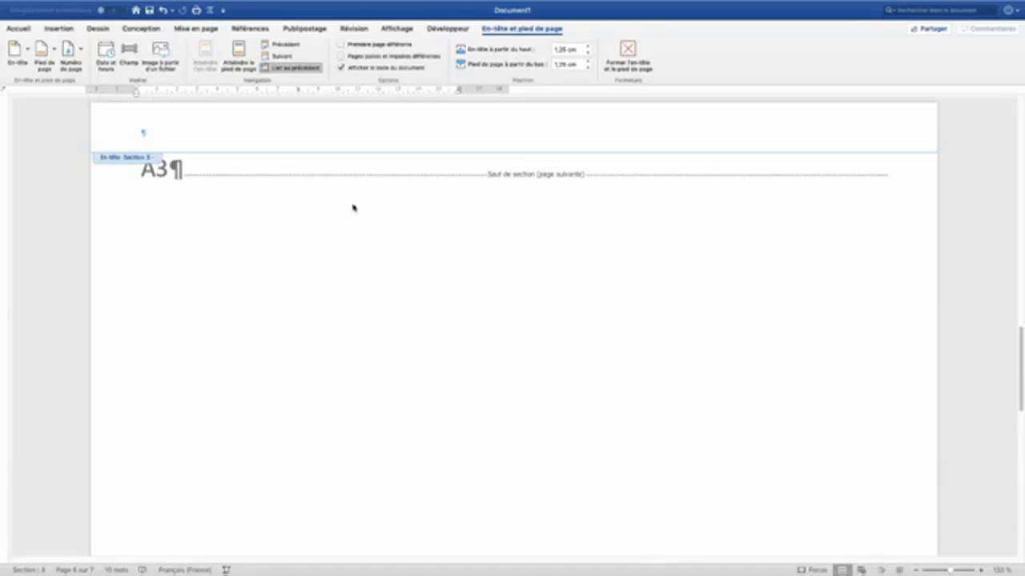
pyautogui.click(149, 141)
pyautogui.write('EN')
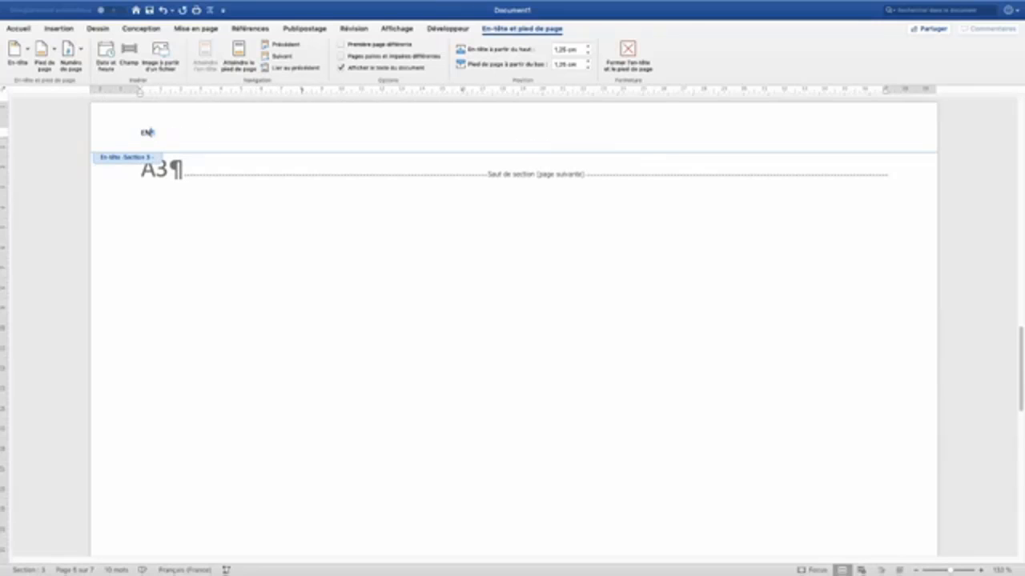
pyautogui.write(' TÊTE')
pyautogui.doubleClick(222, 220)
pyautogui.scroll(-10, 223, 220)
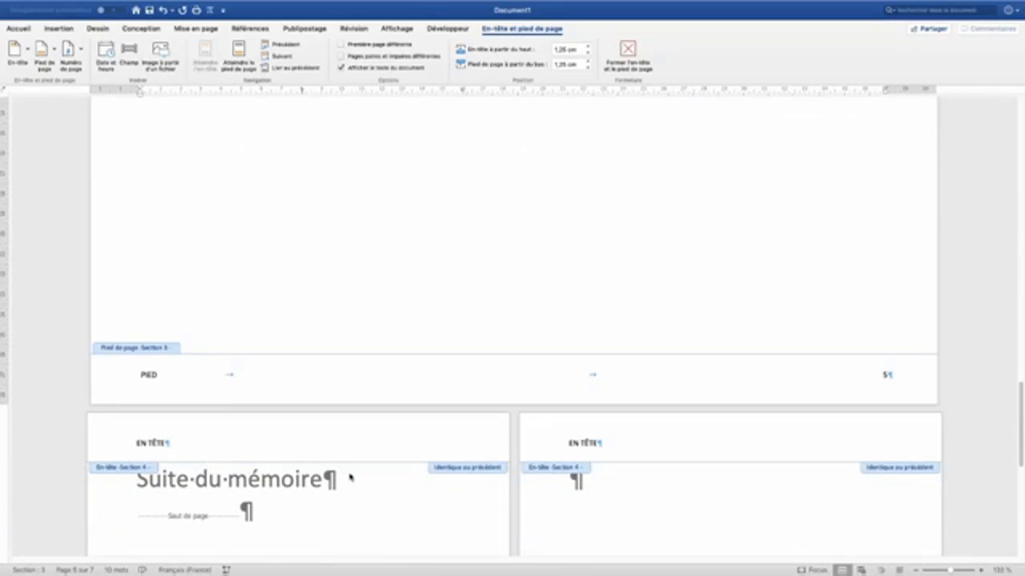
pyautogui.scroll(10, 257, 314)
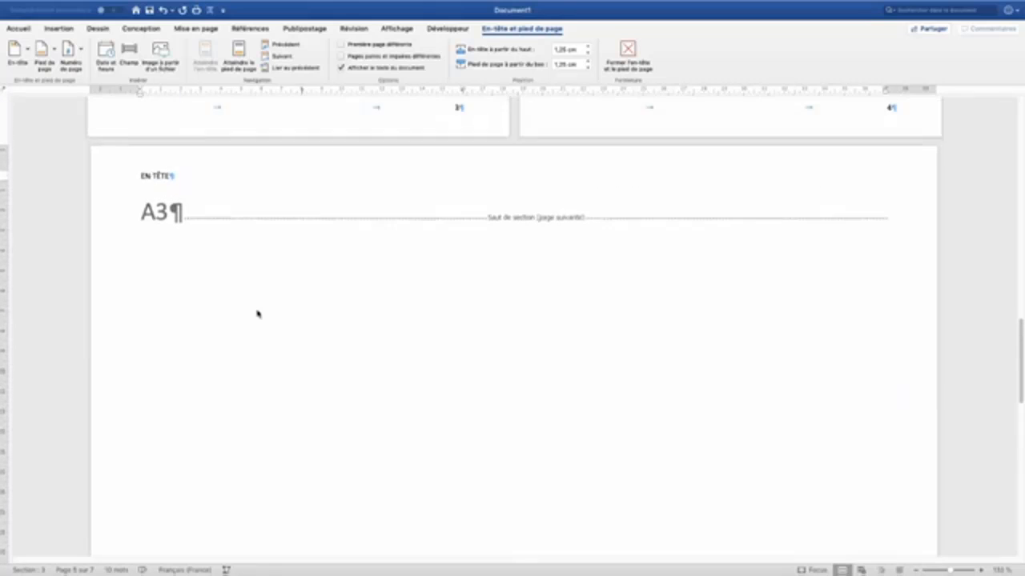
# Delete the EN TÊTE text from the A3 page's header.
pyautogui.click(168, 208)
pyautogui.moveTo(167, 208); pyautogui.dragTo(143, 207)
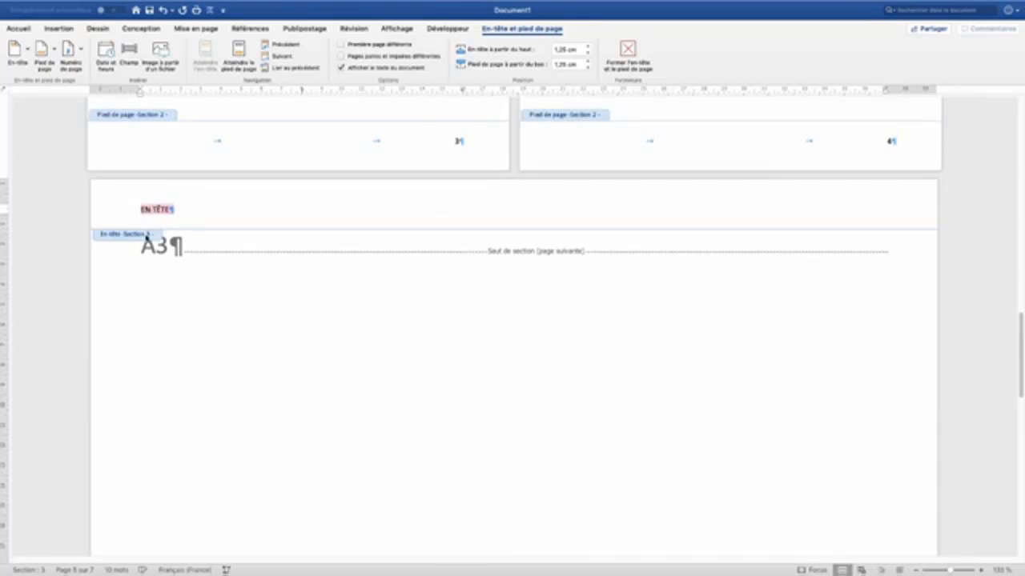
pyautogui.press('BackSpace')
# Unlink the section 4 header on the Suite du mémoire page from the previous section.
pyautogui.scroll(-10, 224, 291)
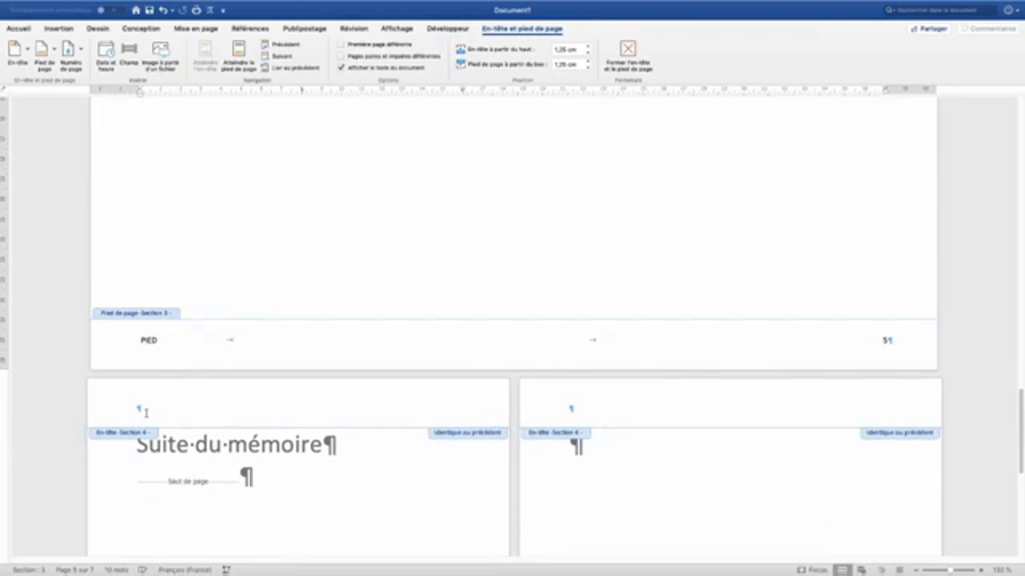
pyautogui.click(146, 412)
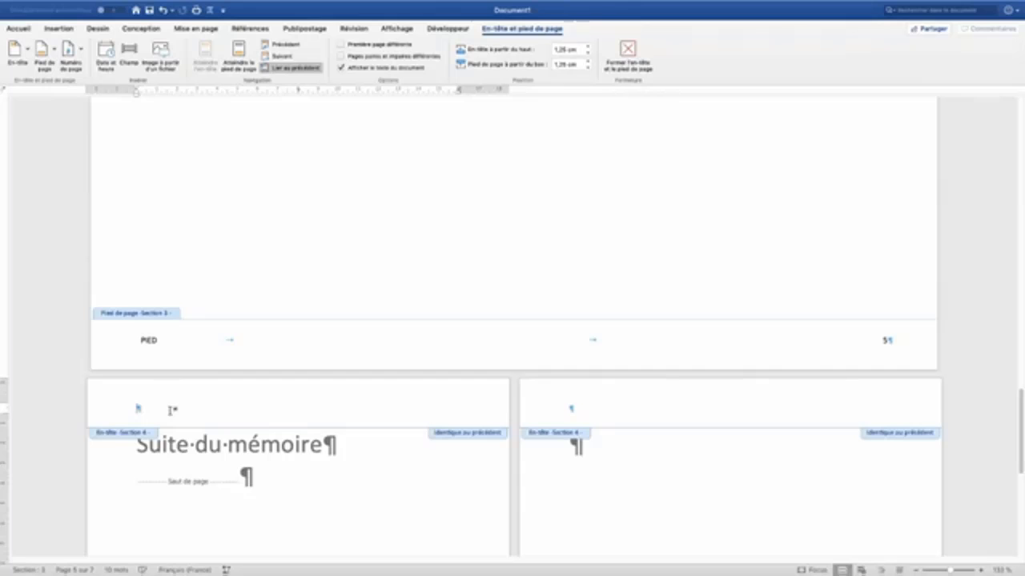
pyautogui.click(295, 72)
# Enter EN TÊTE in the header of the A3 page only.
pyautogui.scroll(10, 282, 152)
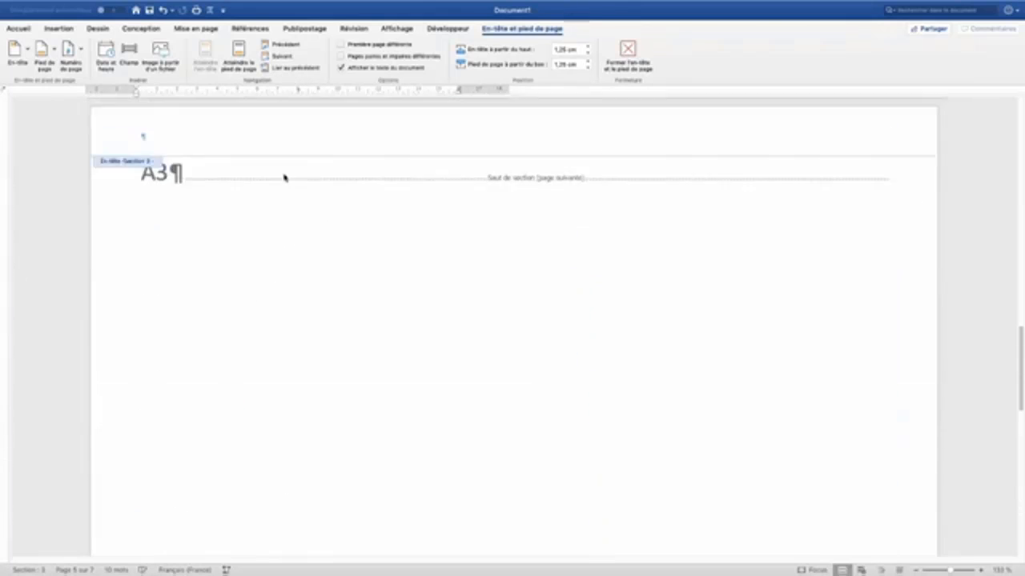
pyautogui.scroll(3, 284, 177)
pyautogui.click(151, 282)
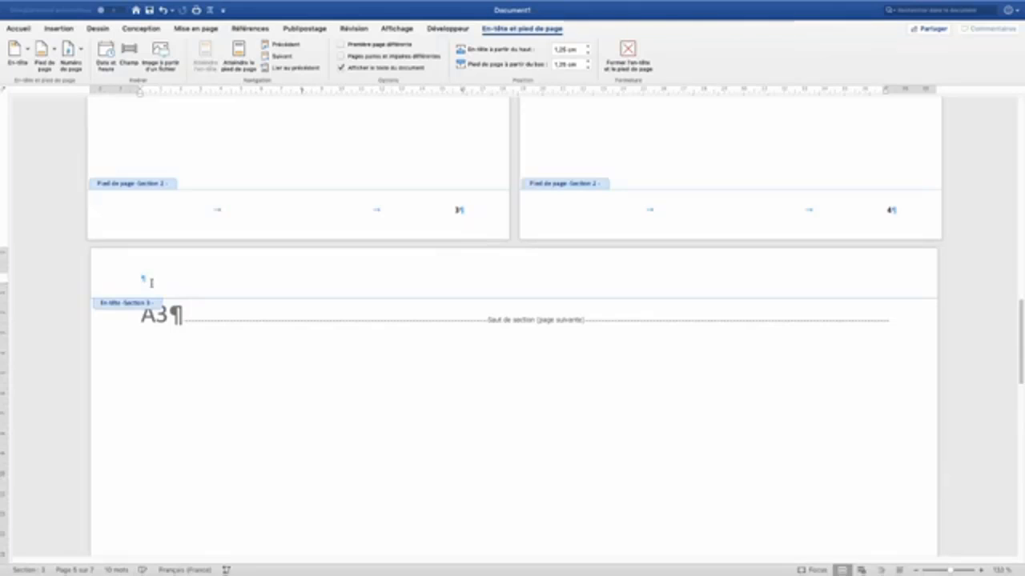
pyautogui.write('EN TÊTE')
# Examine the headers and footers of sections 1 to 4 to compare their text and page numbers.
pyautogui.scroll(10, 222, 310)
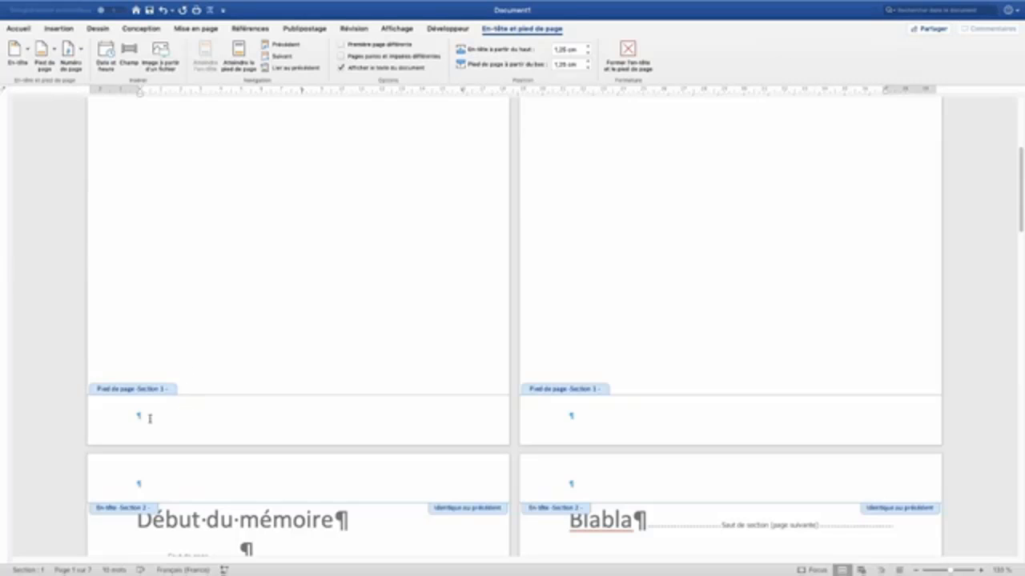
pyautogui.scroll(-6, 402, 376)
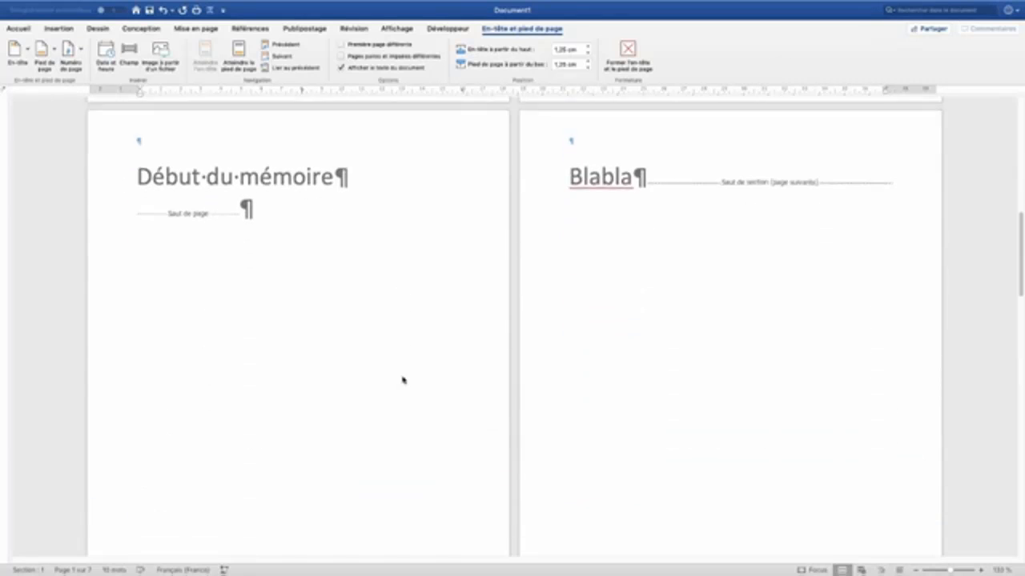
pyautogui.scroll(-5, 402, 379)
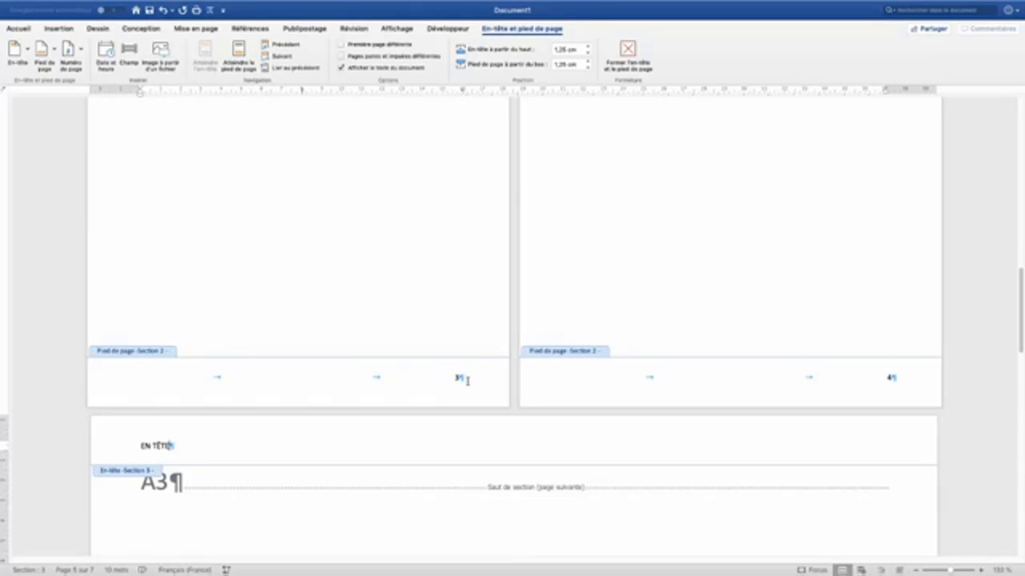
pyautogui.scroll(-6, 357, 349)
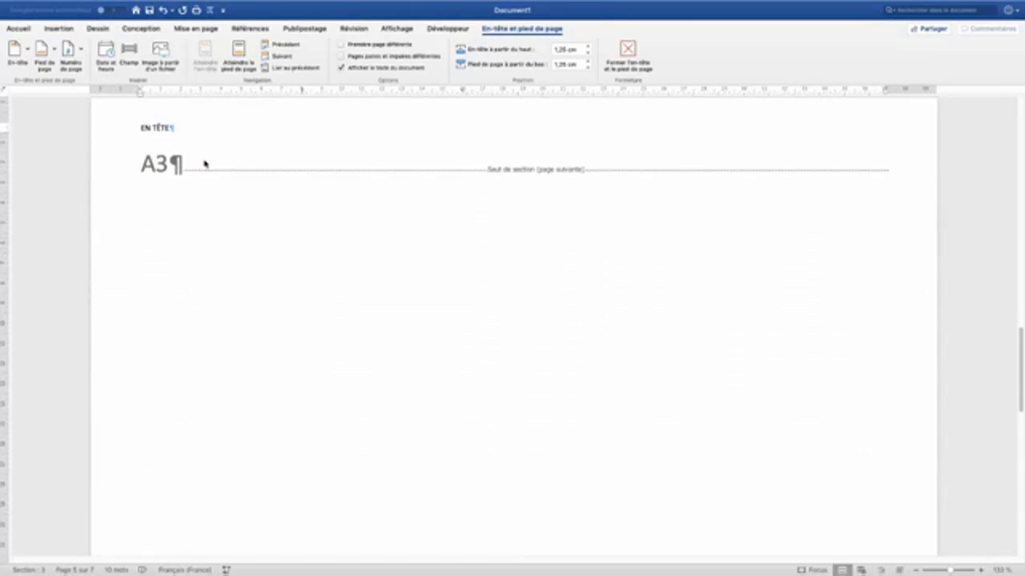
pyautogui.scroll(-10, 253, 301)
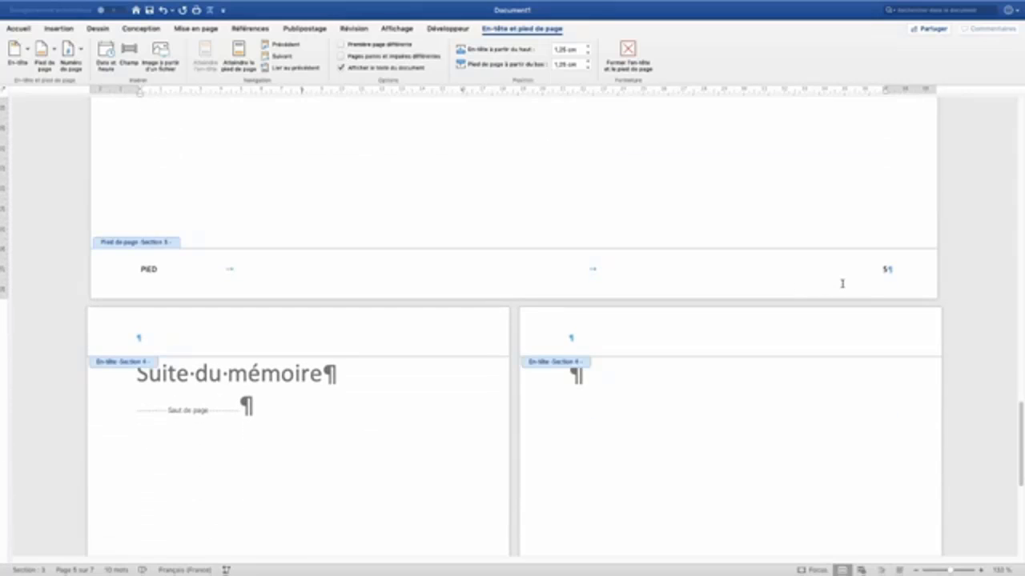
pyautogui.scroll(-6, 373, 363)
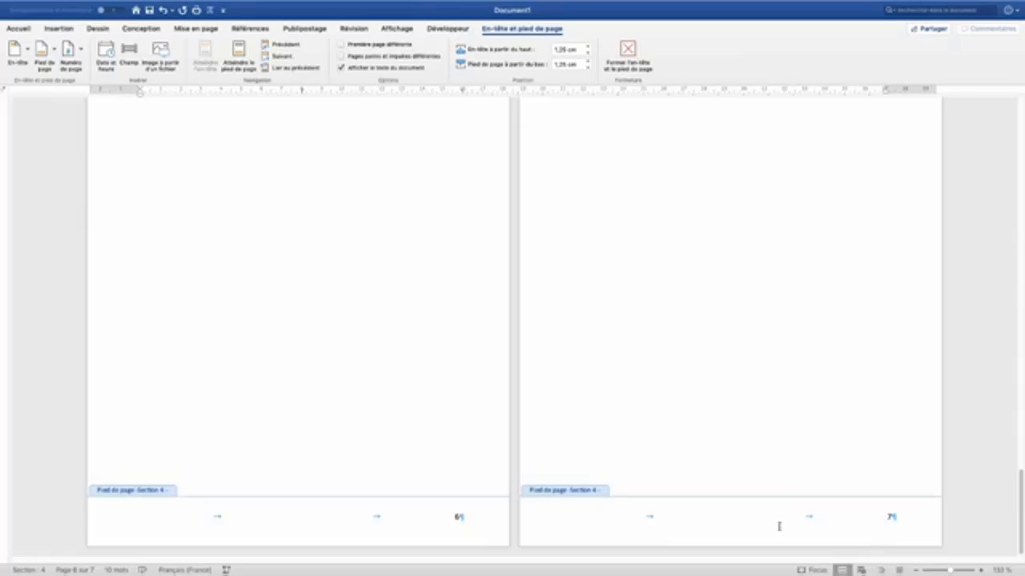
pyautogui.scroll(15, 398, 366)
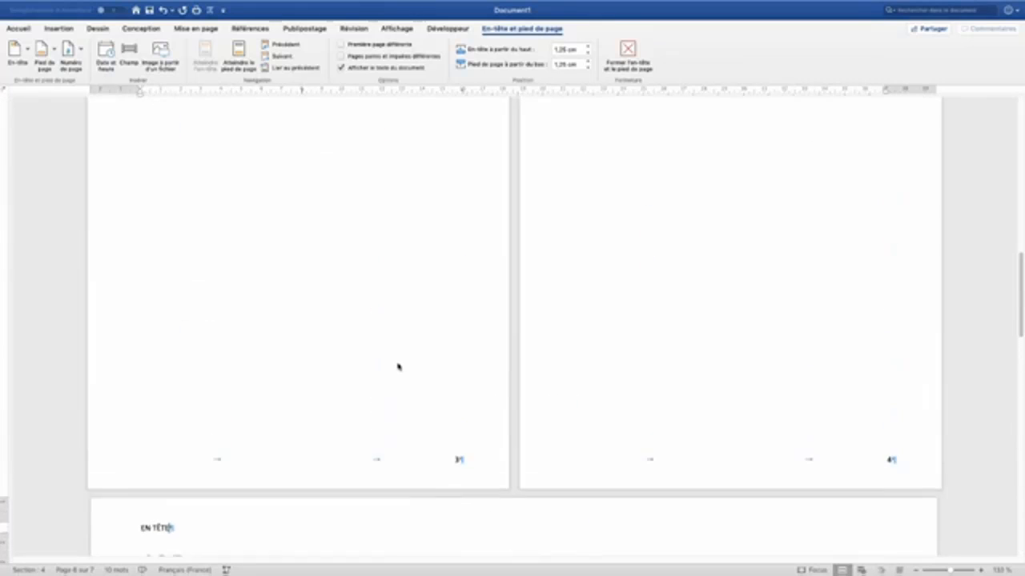
pyautogui.scroll(3, 398, 367)
pyautogui.scroll(-3, 398, 367)
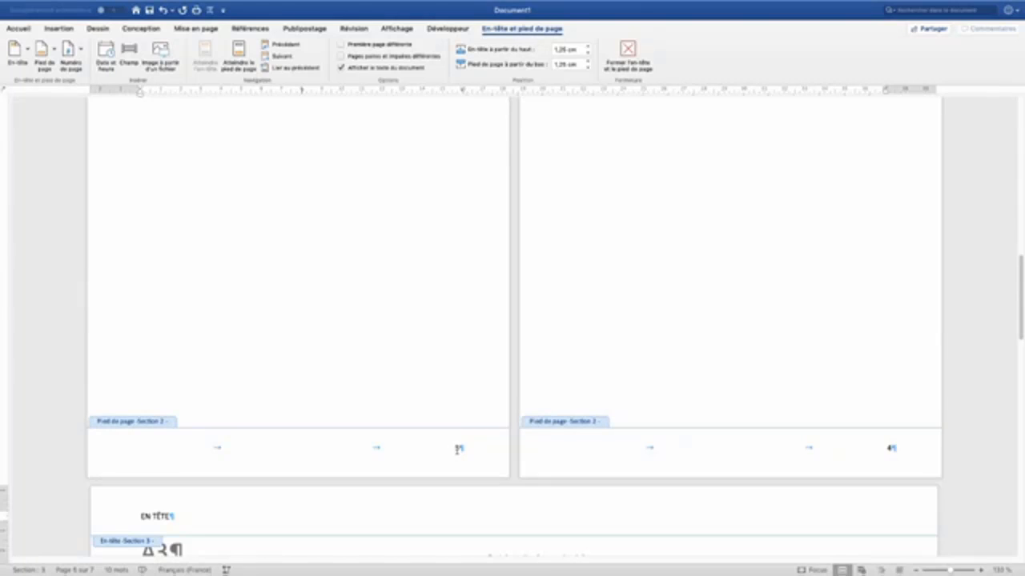
# Restart section 2's page numbering at 1 and check the footers of the surrounding sections.
pyautogui.click(459, 449)
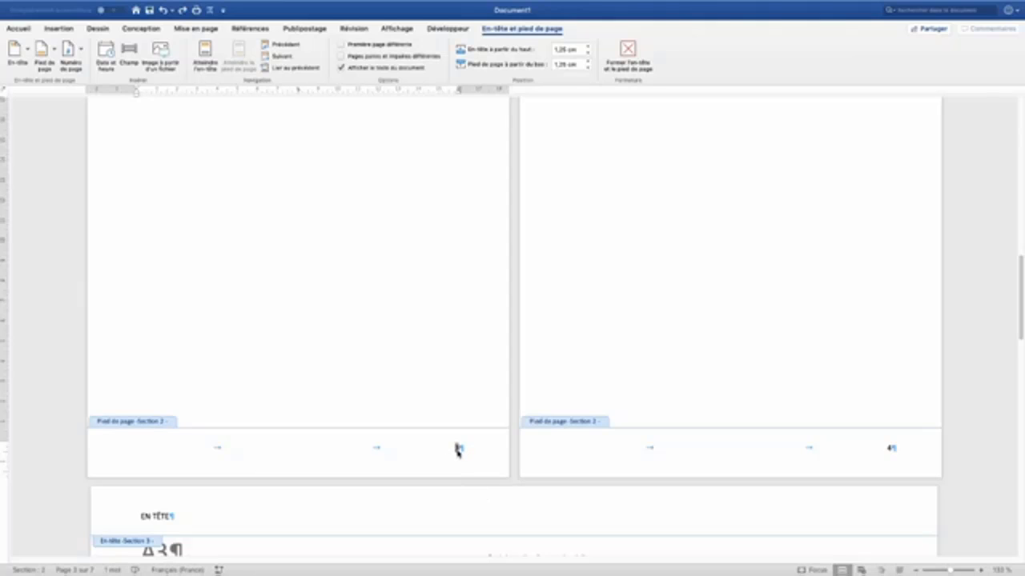
pyautogui.click(80, 51)
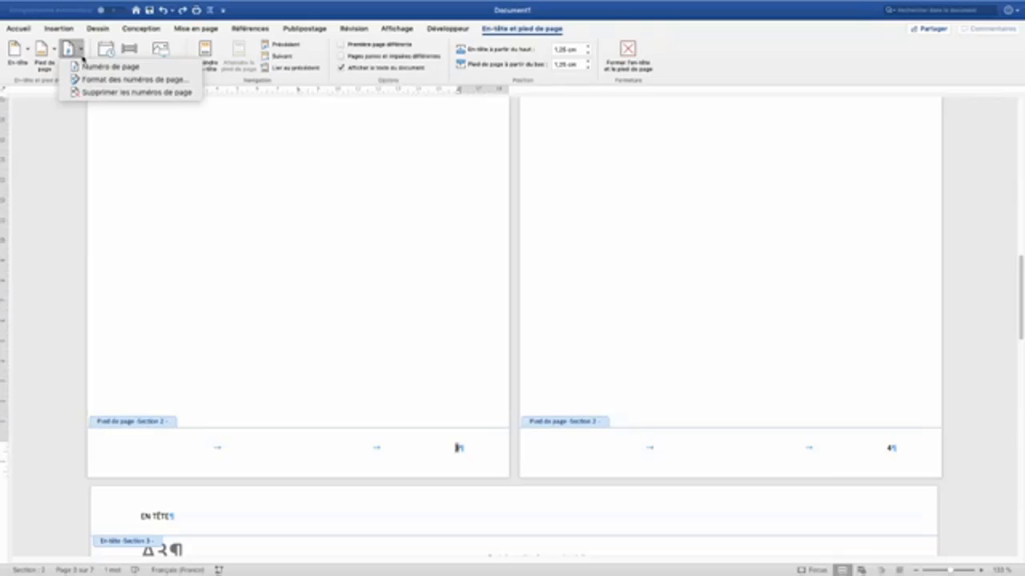
pyautogui.click(99, 80)
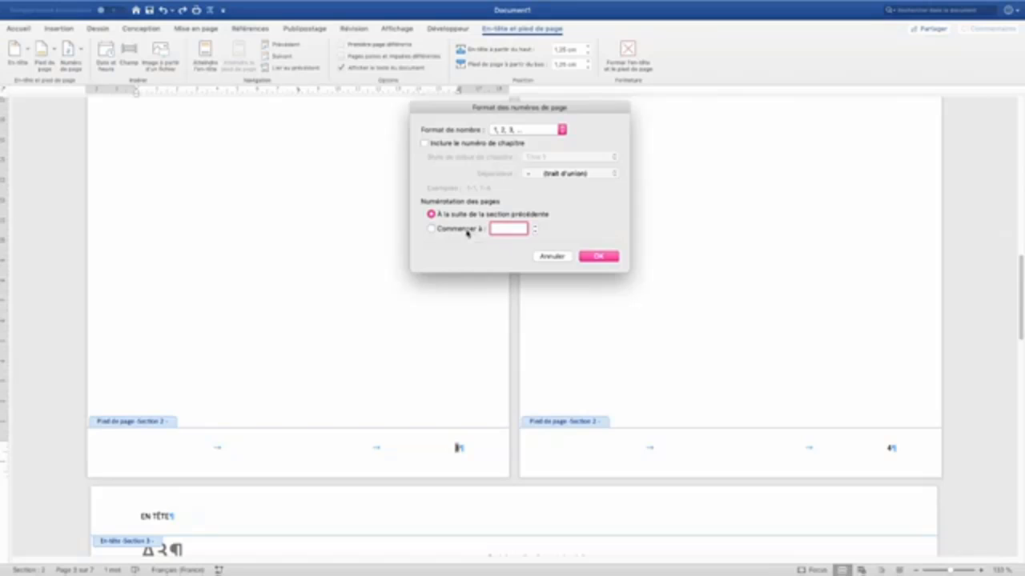
pyautogui.click(431, 229)
pyautogui.click(597, 257)
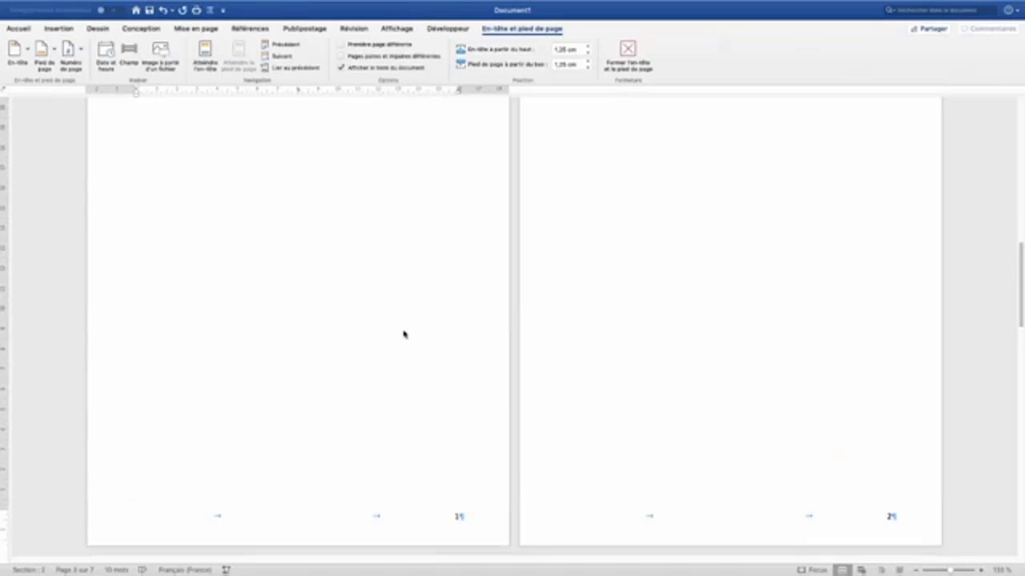
pyautogui.scroll(10, 403, 335)
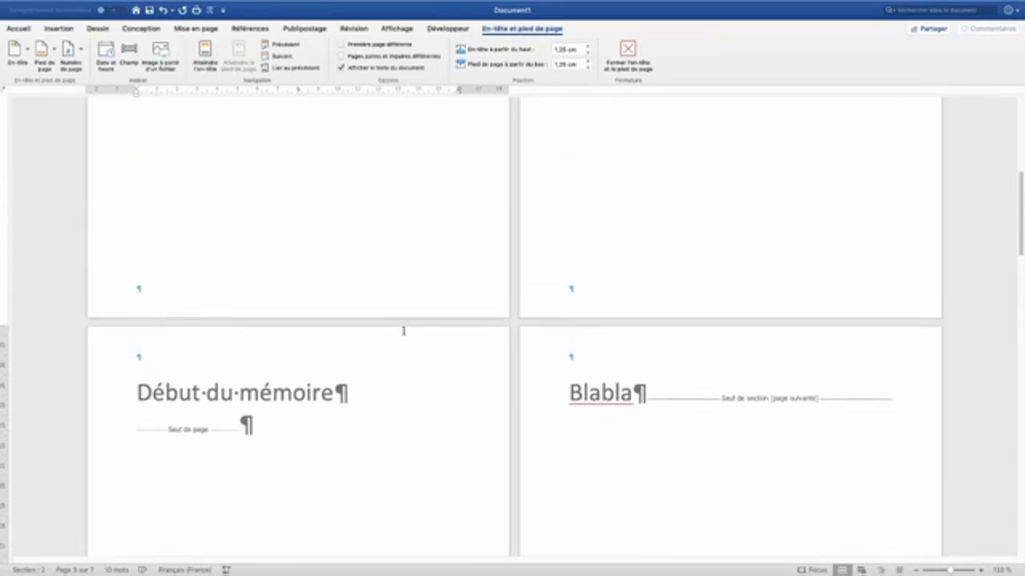
pyautogui.scroll(-9, 403, 334)
pyautogui.scroll(-5, 403, 334)
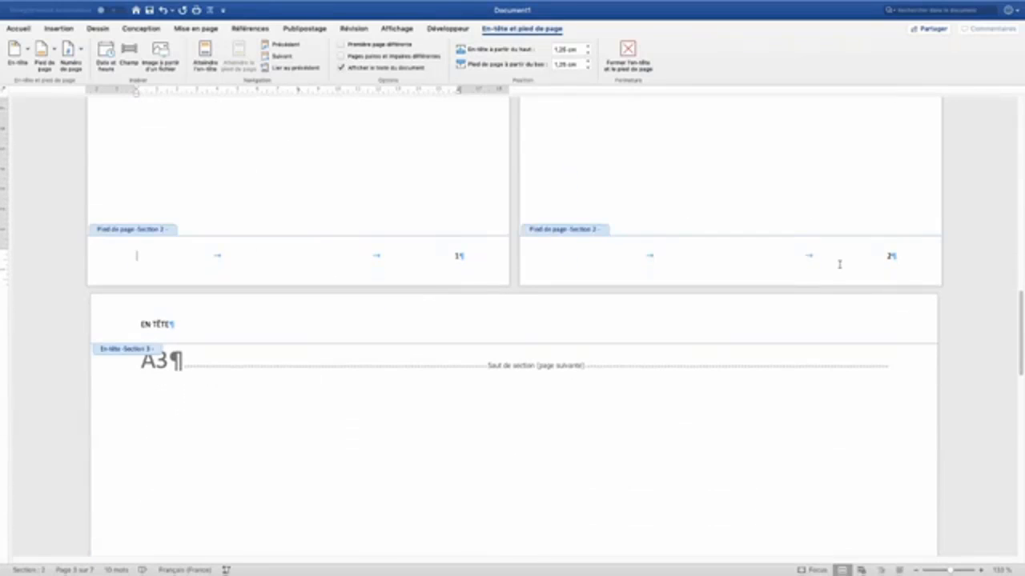
pyautogui.scroll(-20, 505, 352)
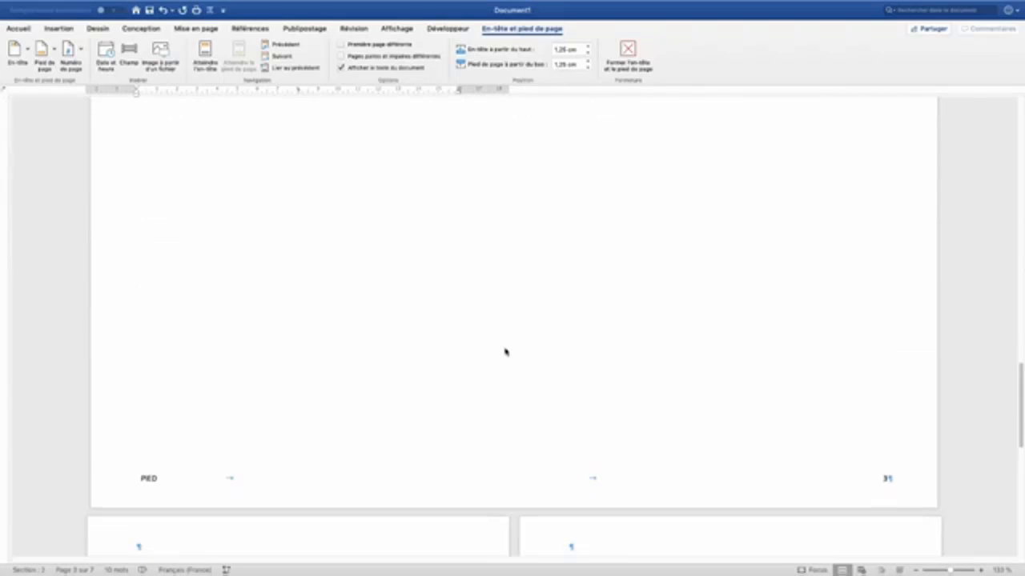
pyautogui.scroll(-20, 505, 352)
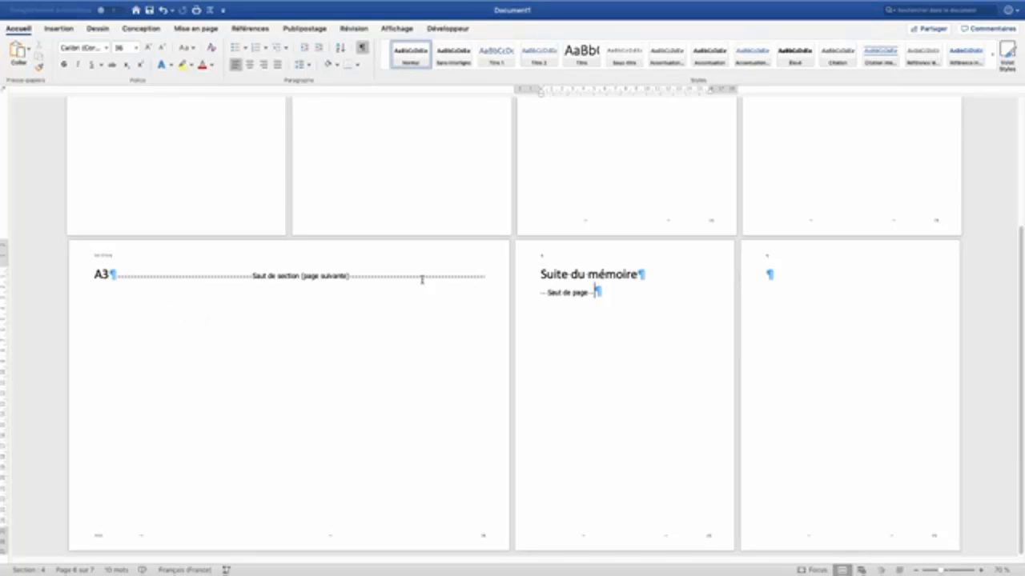
# Add a new paragraph and a page break after the A3 title, before the section break.
pyautogui.click(117, 275)
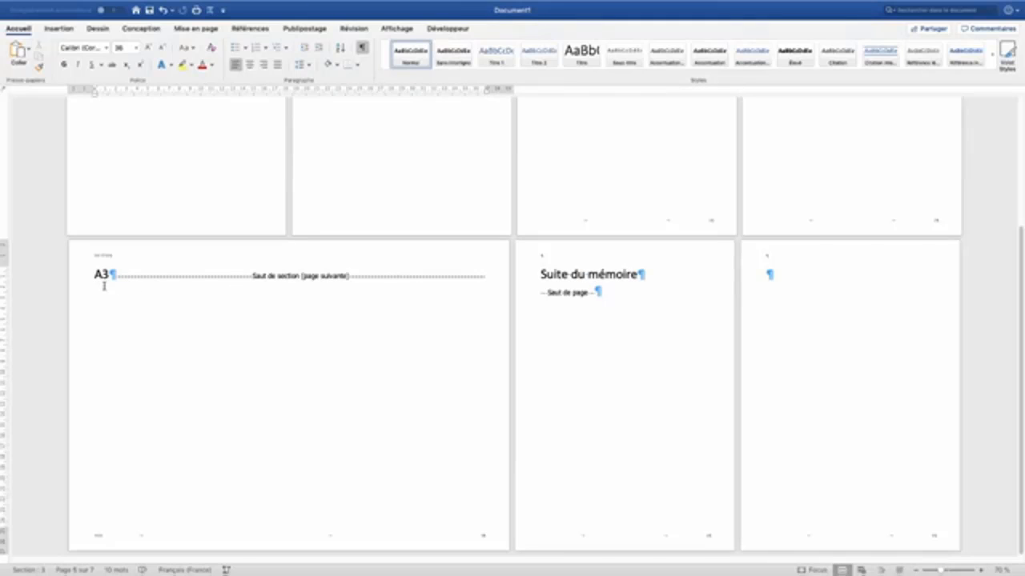
pyautogui.press('Return')
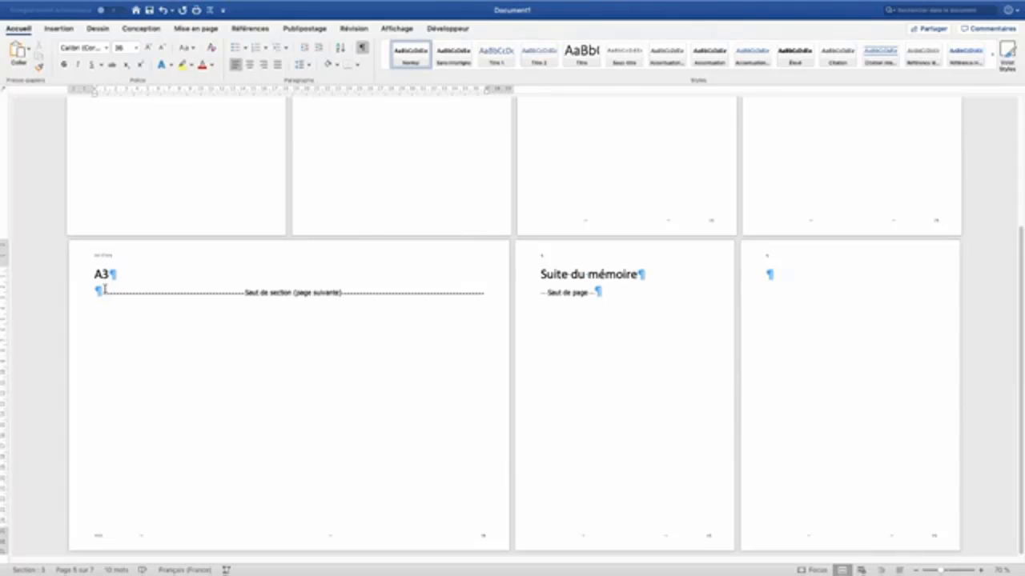
pyautogui.press('super+Return')
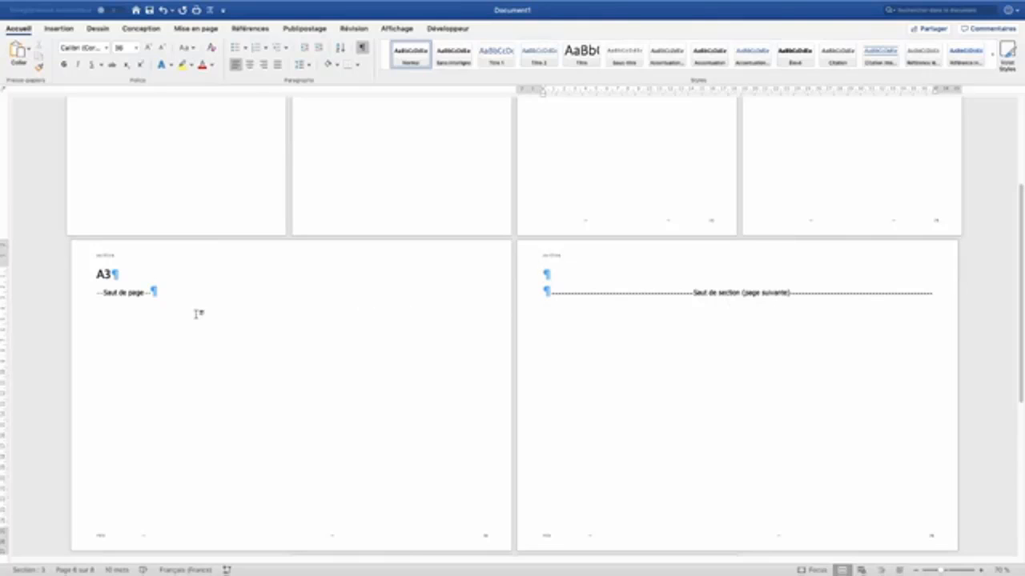
# Remove the page break and one empty paragraph below the A3 title.
pyautogui.click(99, 294)
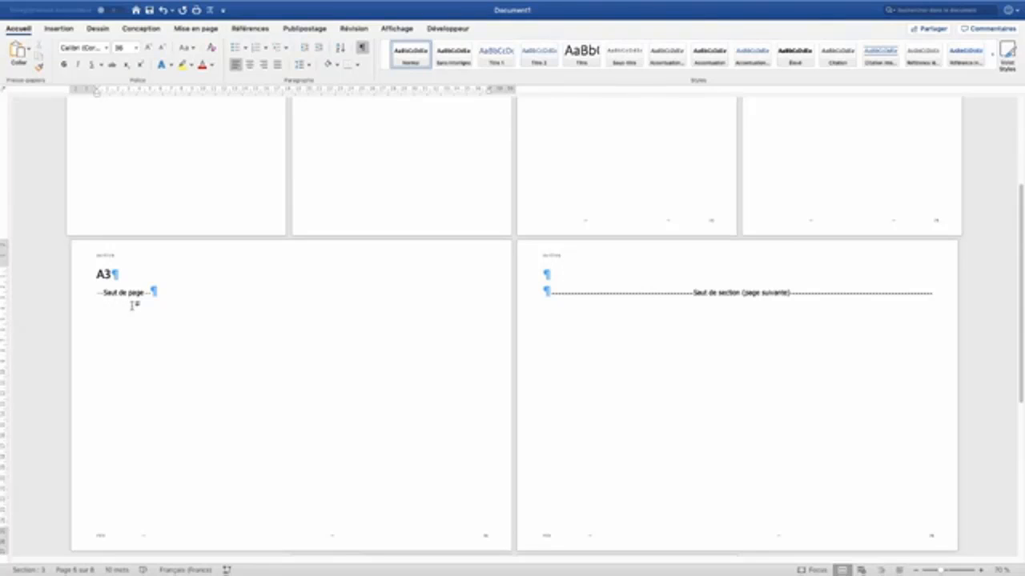
pyautogui.press('Delete')
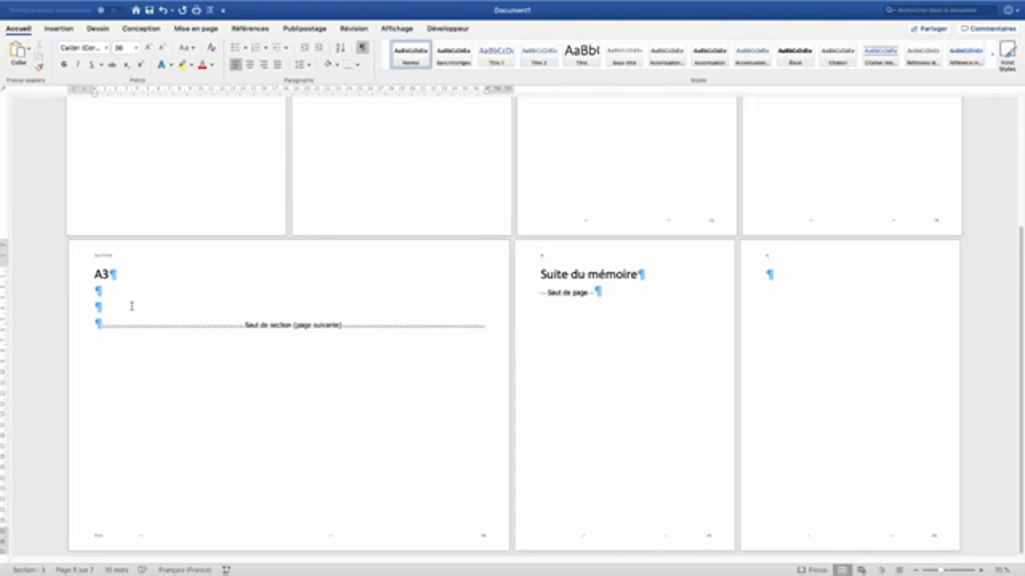
pyautogui.press('Delete')
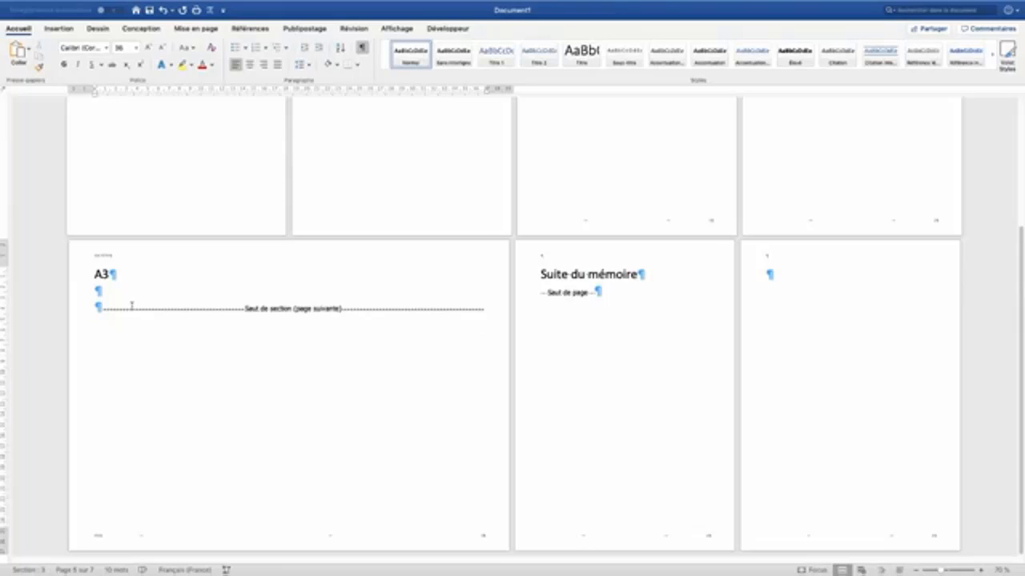
# Remove the remaining empty paragraphs between the A3 title and the section break.
pyautogui.press('Delete')
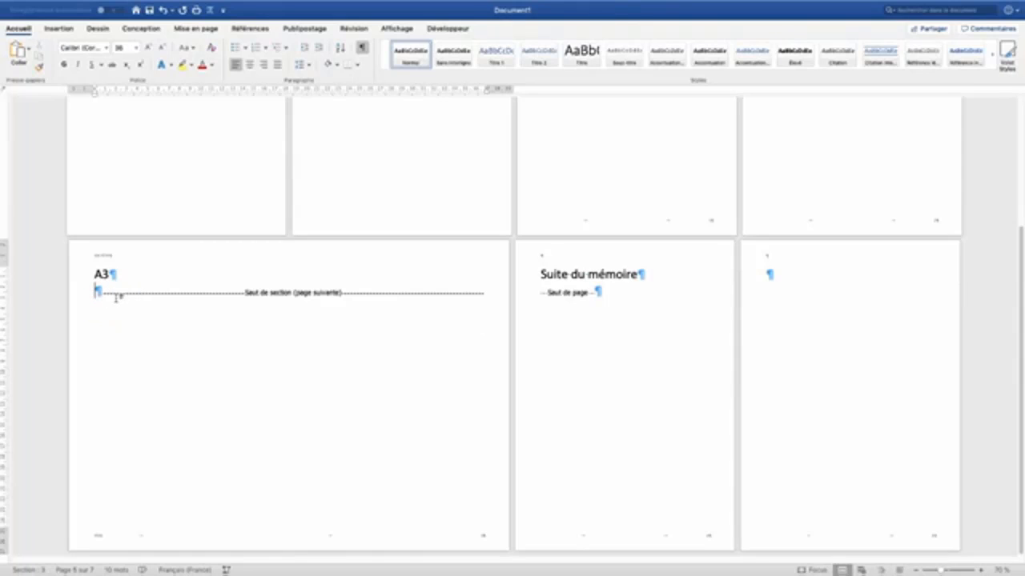
pyautogui.press('Delete')
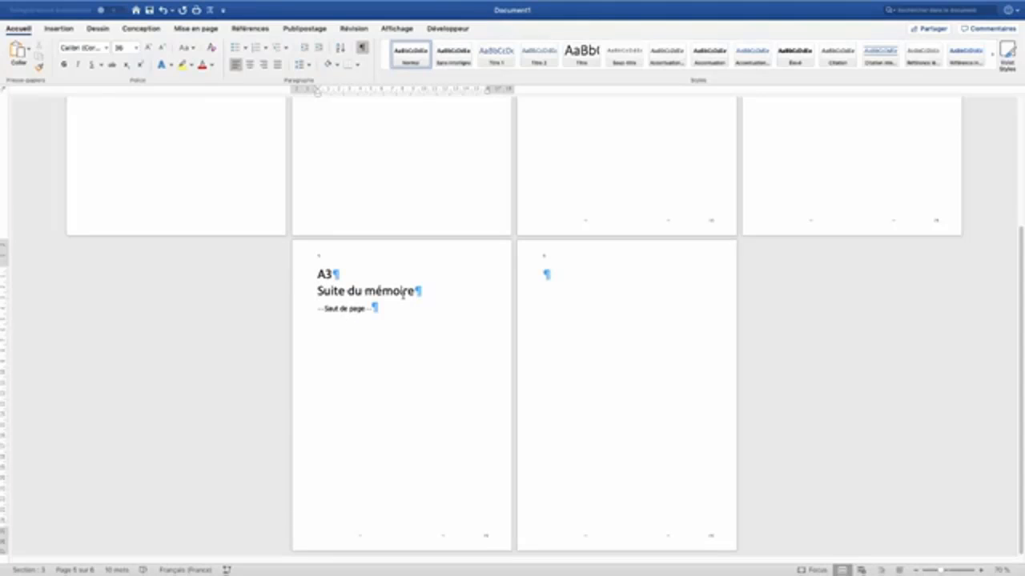
# Try a page break in place of the section break after the A3 title, and undo back to the section break.
pyautogui.press('super+Return')
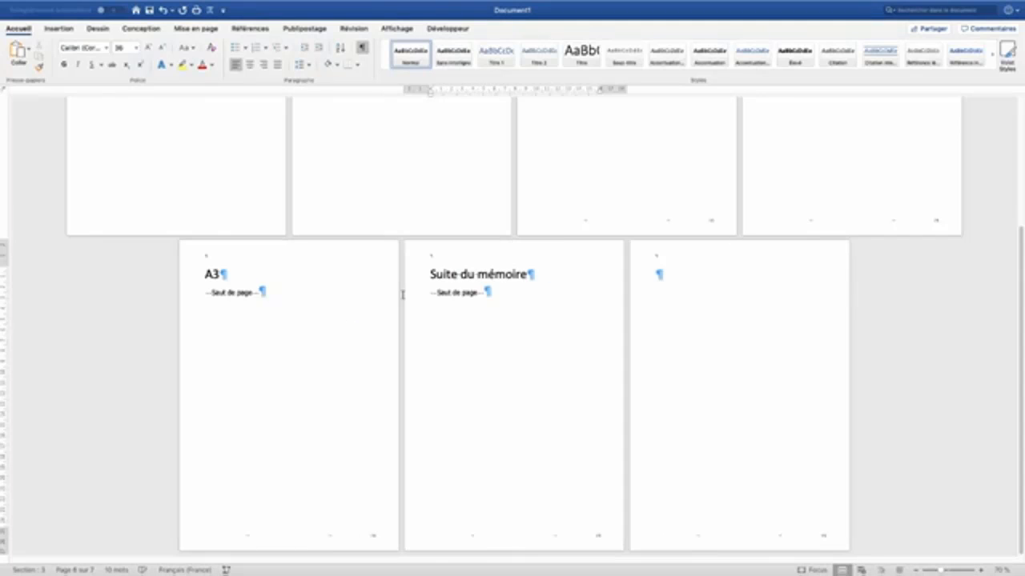
pyautogui.scroll(1, 403, 294)
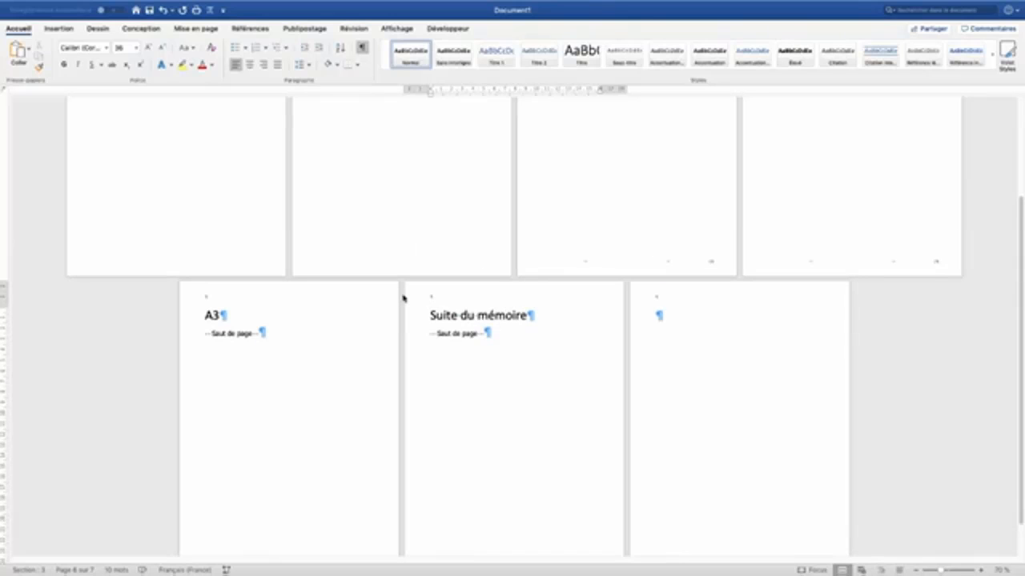
pyautogui.press('Delete')
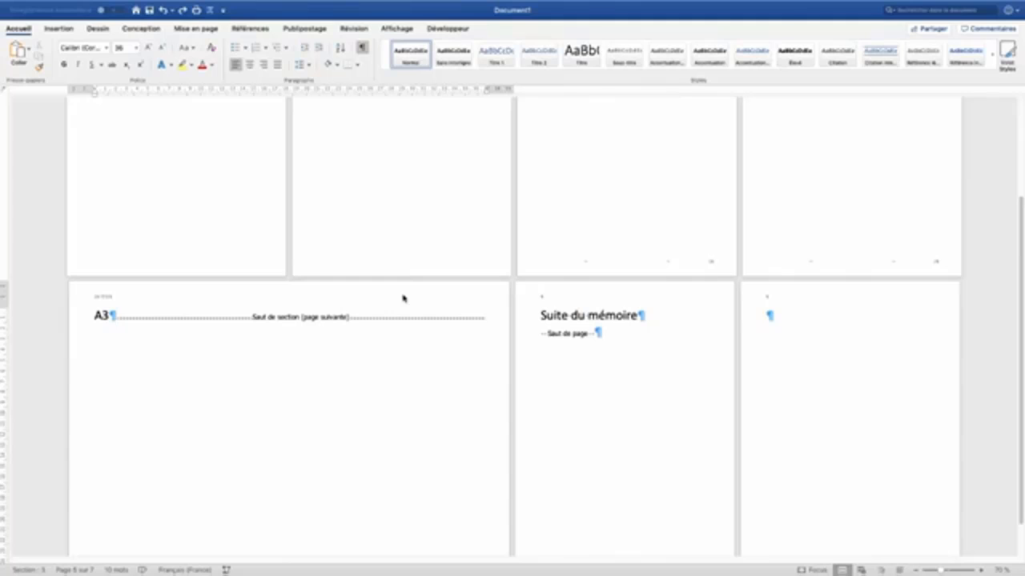
# Open the whole document as a PDF preview from the print settings.
pyautogui.click(64, 6)
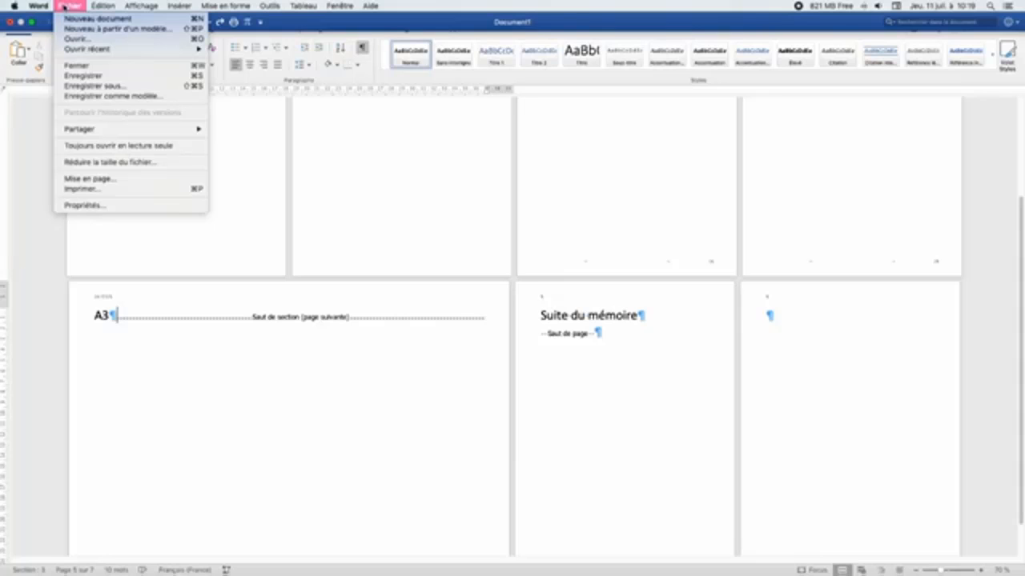
pyautogui.click(112, 189)
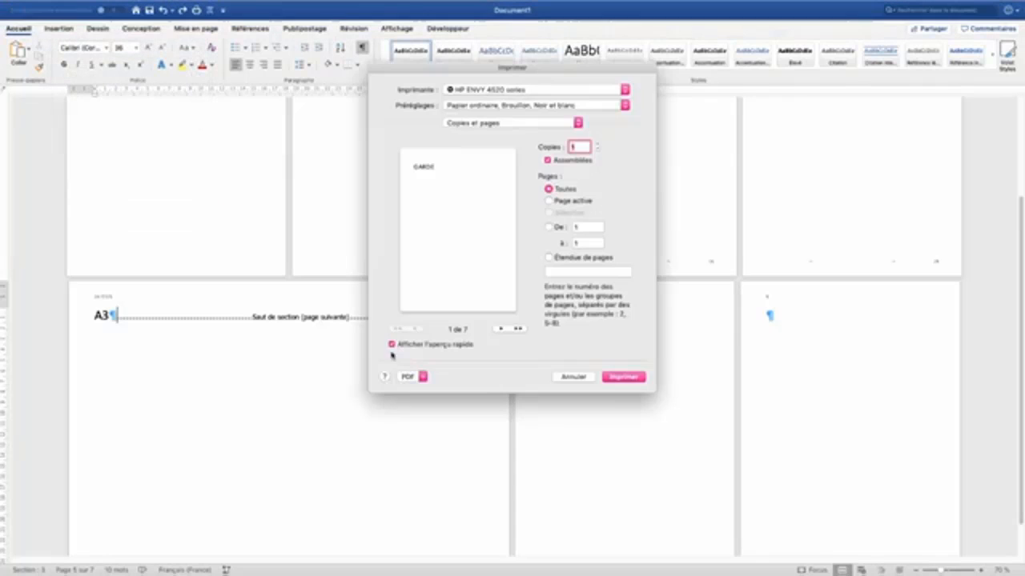
pyautogui.click(408, 377)
pyautogui.click(415, 396)
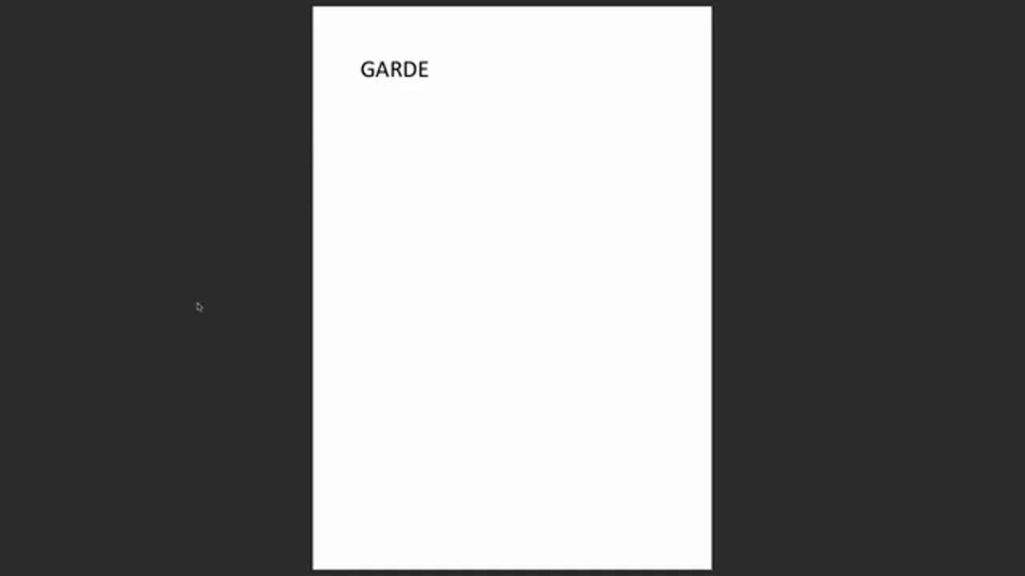
# Page through the PDF preview to examine each page's orientation, header, footer and page number.
pyautogui.press('Right')
pyautogui.press('Right')
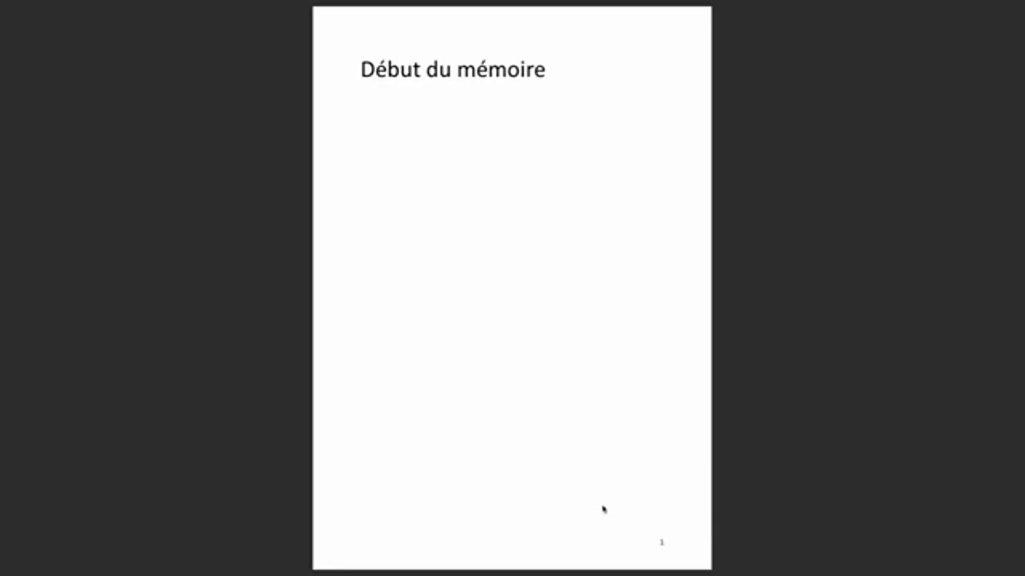
pyautogui.press('Right')
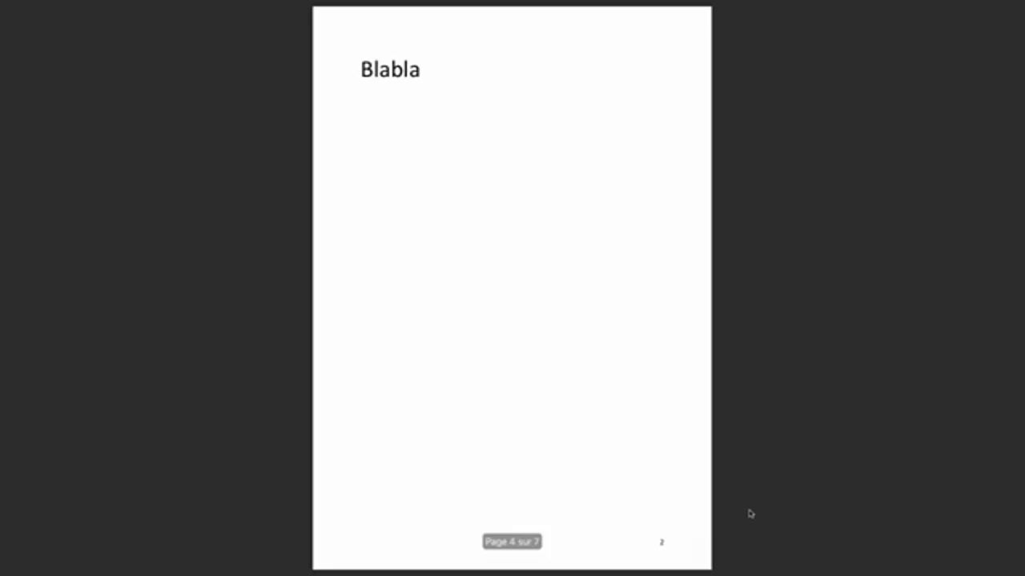
pyautogui.press('Right')
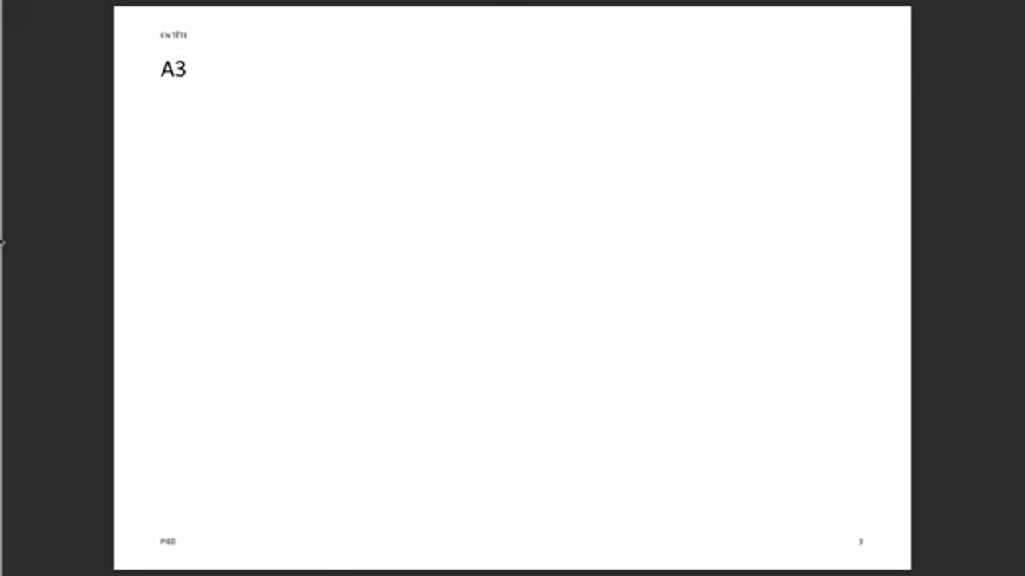
pyautogui.press('Right')
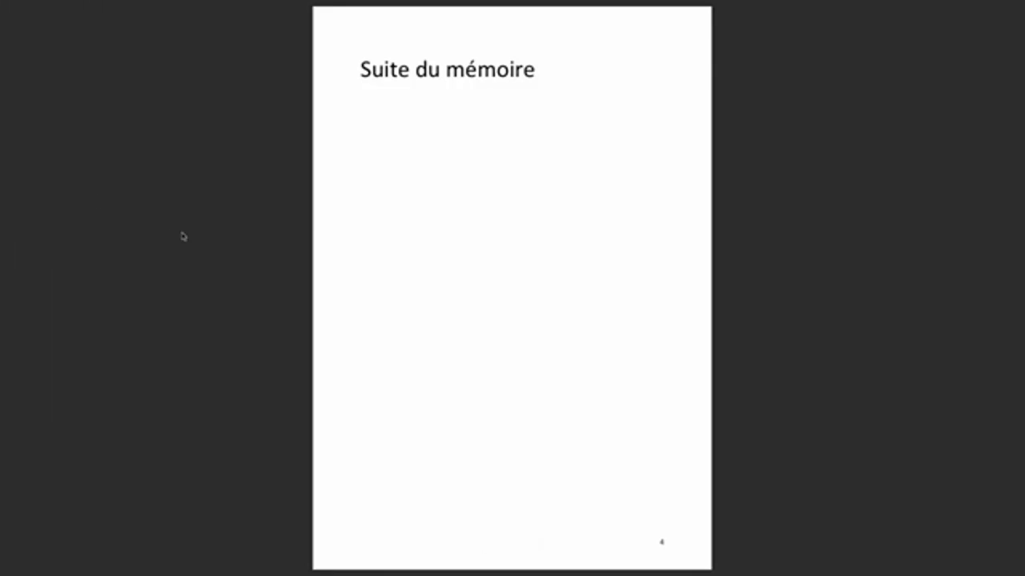
pyautogui.press('Right')
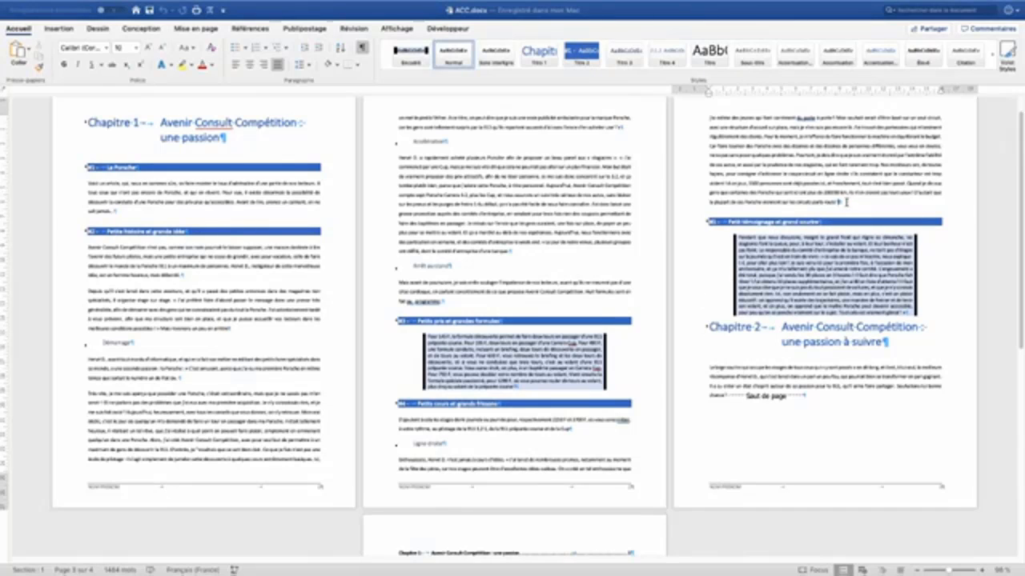
# In ACC.docx, insert a next-page section break at the end of the paragraph preceding the "Arrêt au stand" heading.
pyautogui.scroll(6, 846, 201)
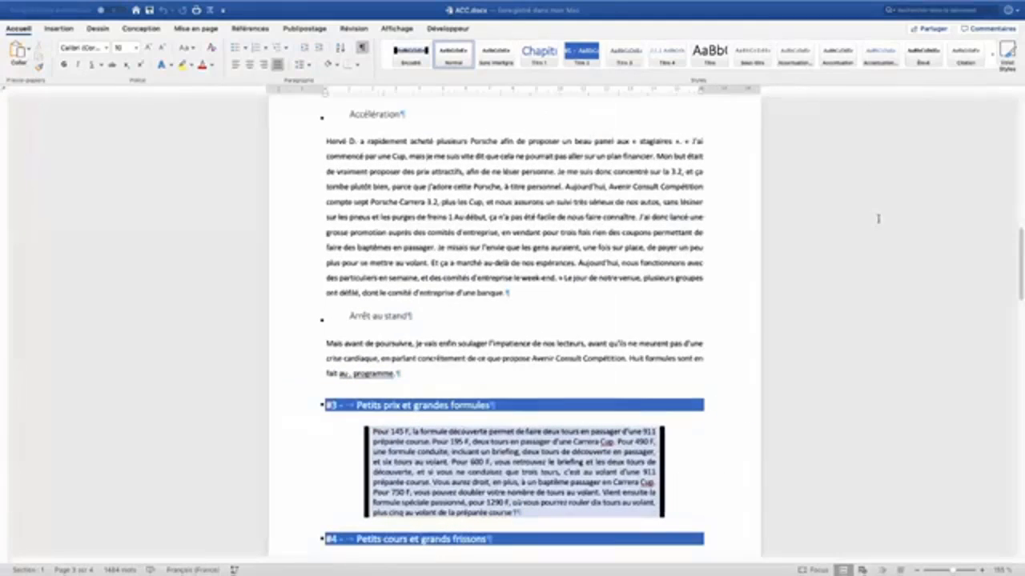
pyautogui.scroll(-3, 516, 293)
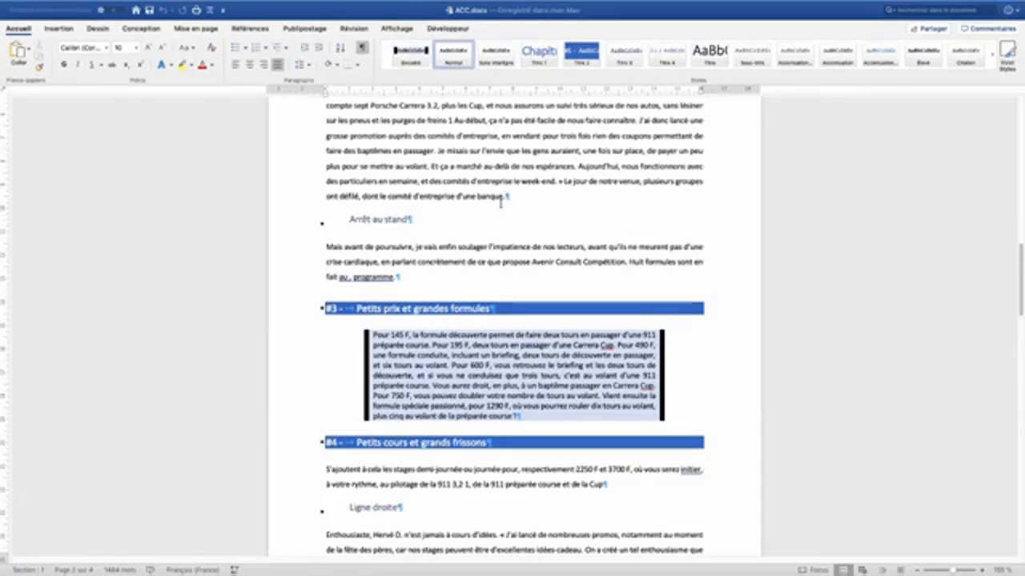
pyautogui.click(195, 28)
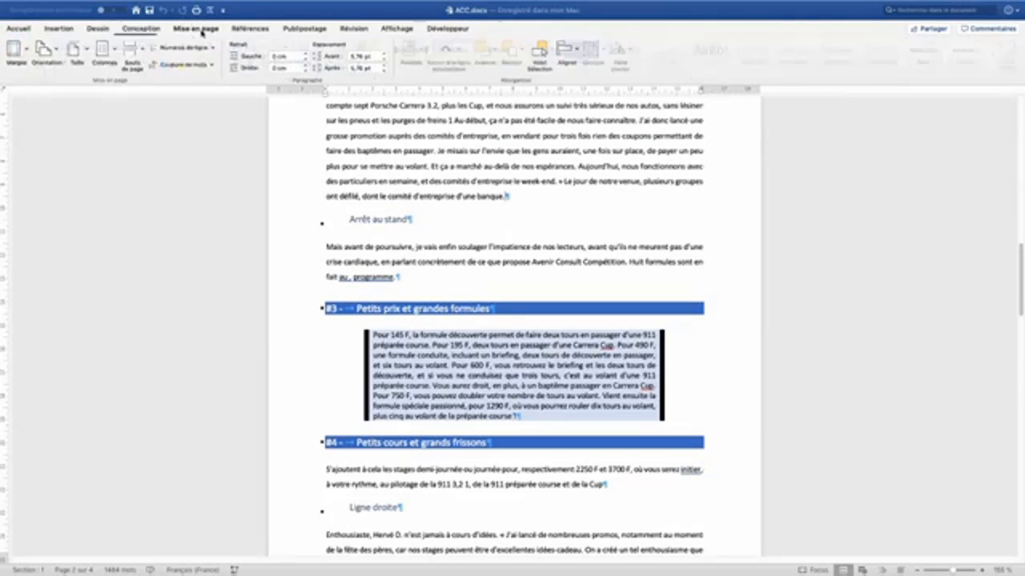
pyautogui.click(137, 58)
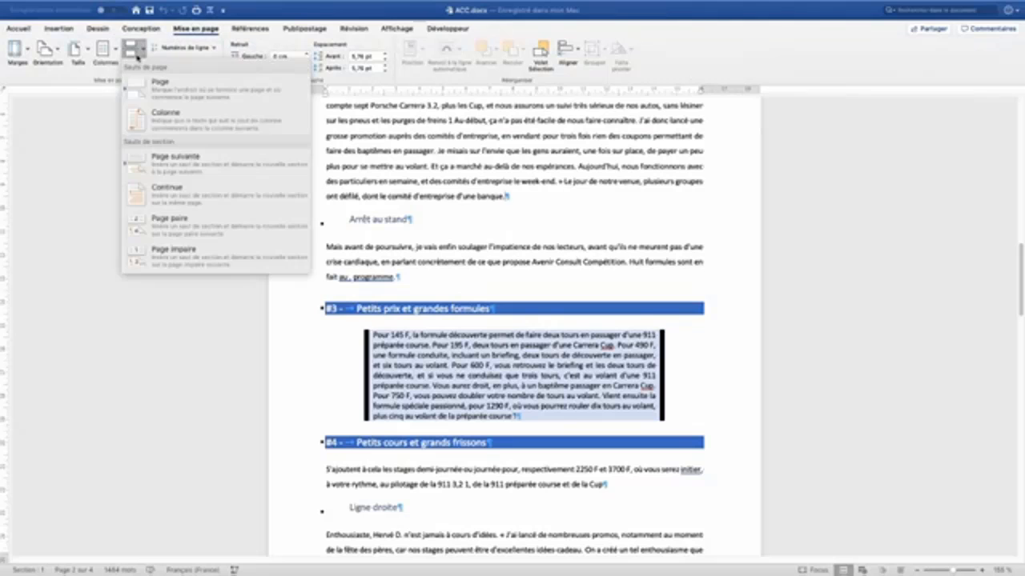
pyautogui.click(173, 160)
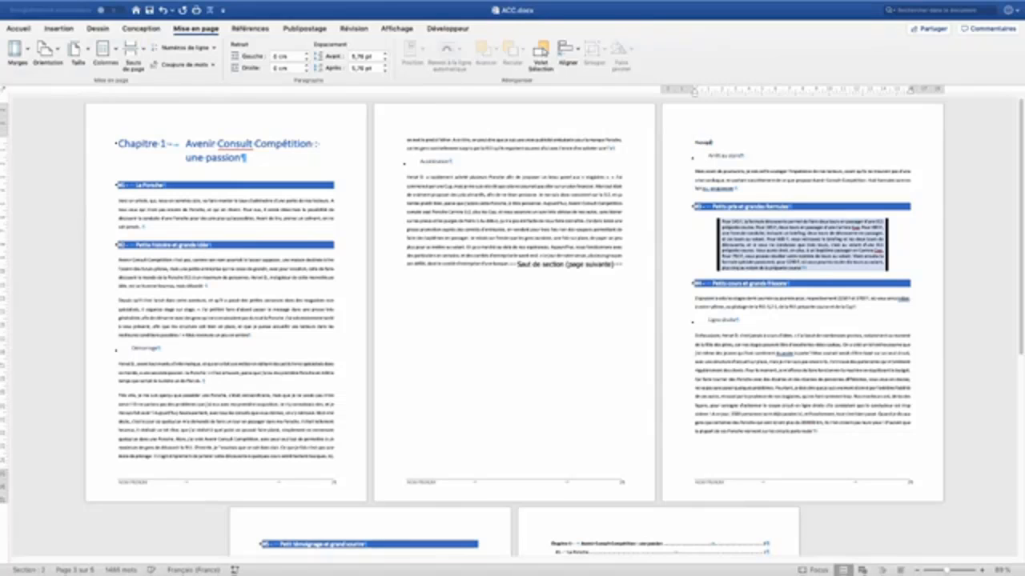
# Insert a next-page section break below the "Paysage" line and remove the empty paragraph above the "Arrêt au stand" heading.
pyautogui.press('Return')
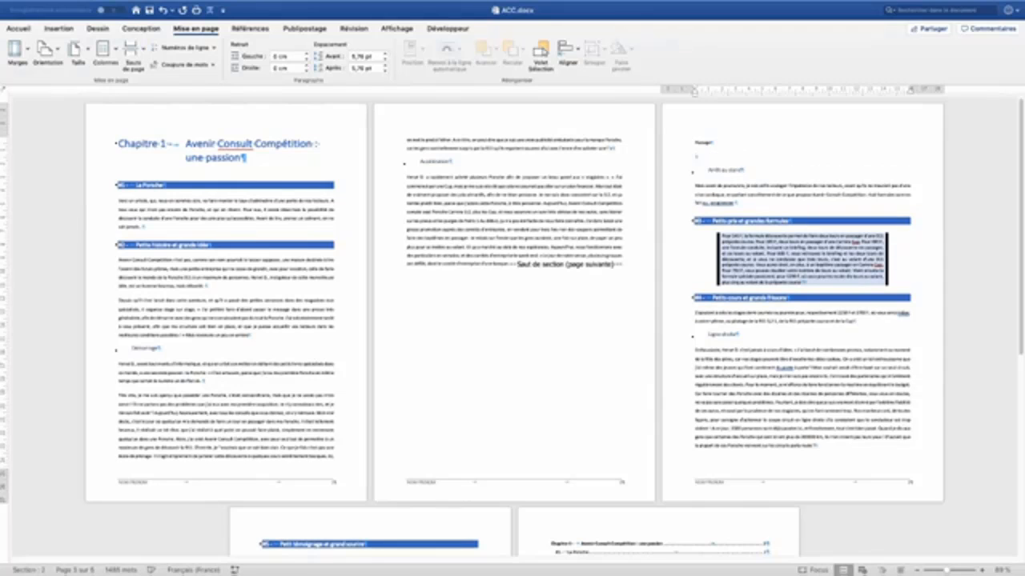
pyautogui.click(132, 50)
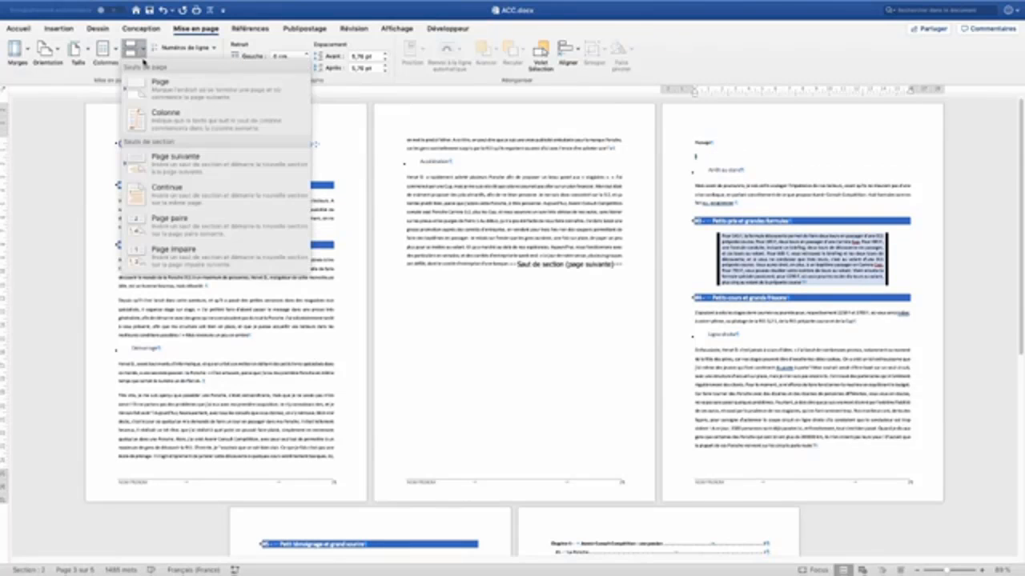
pyautogui.click(178, 169)
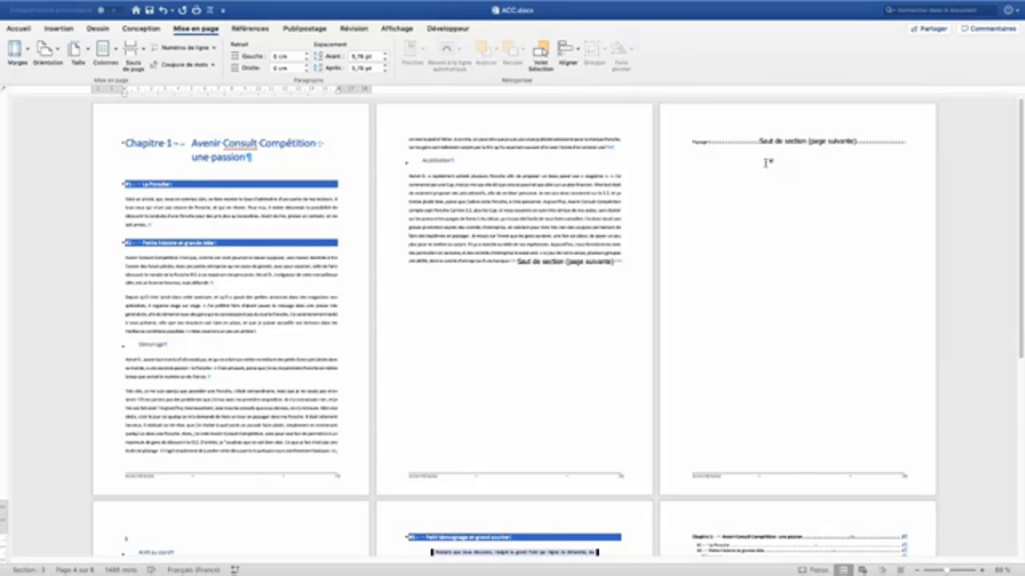
pyautogui.scroll(-5, 240, 425)
pyautogui.scroll(-2, 185, 401)
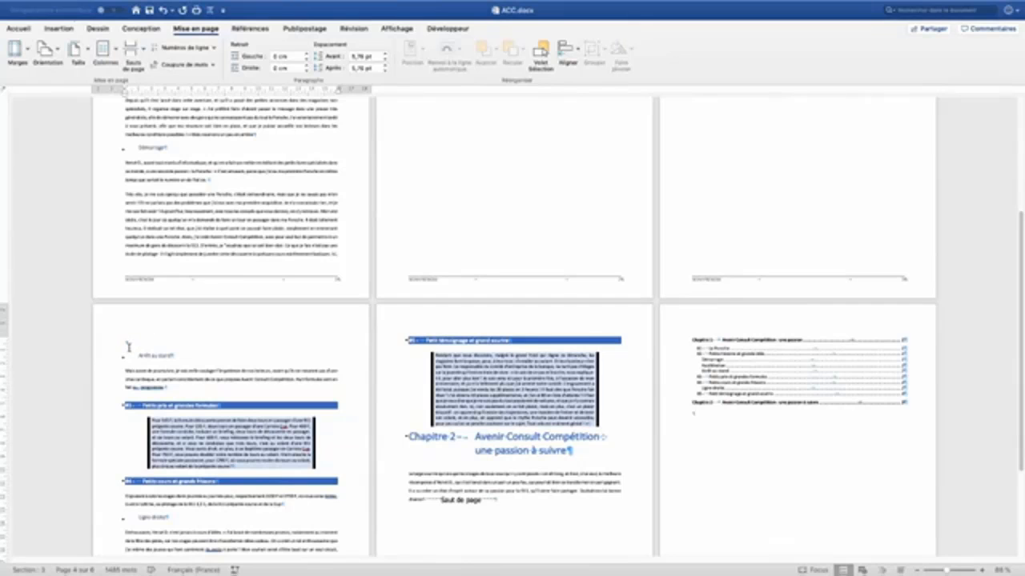
pyautogui.press('Delete')
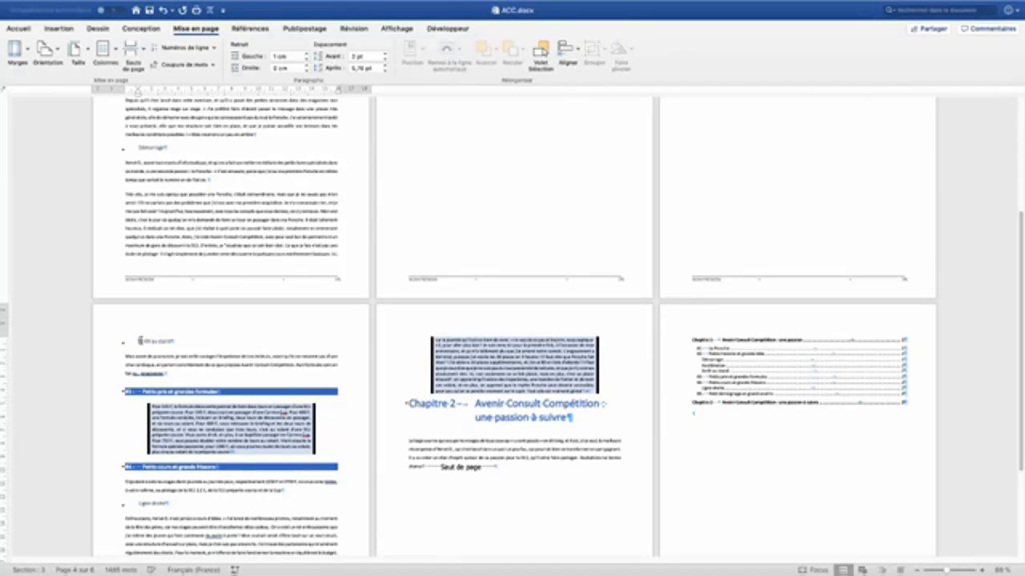
pyautogui.scroll(5, 572, 232)
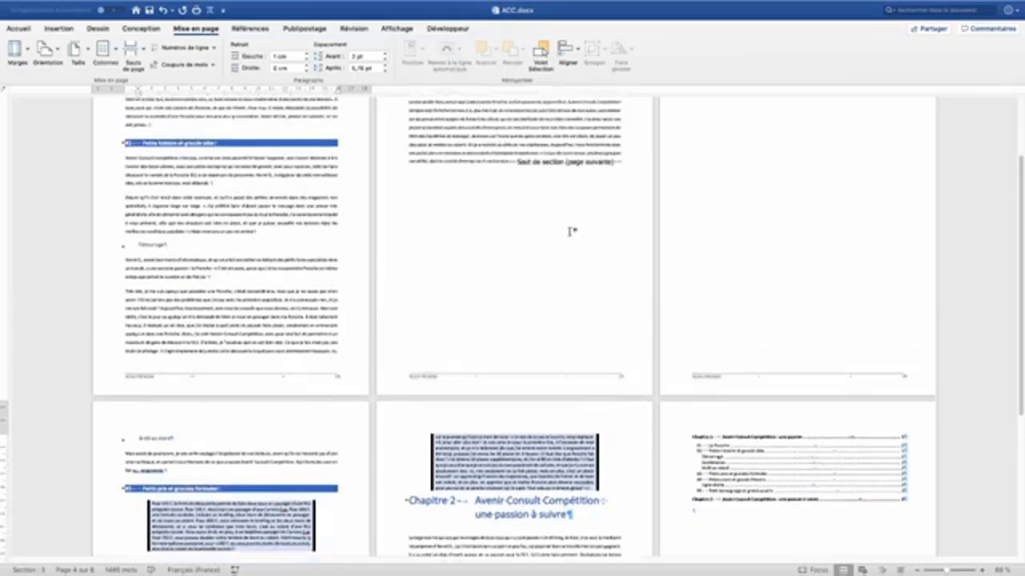
# Open the footer of the "Paysage" page in section 2 and unlink it from the previous section.
pyautogui.click(718, 144)
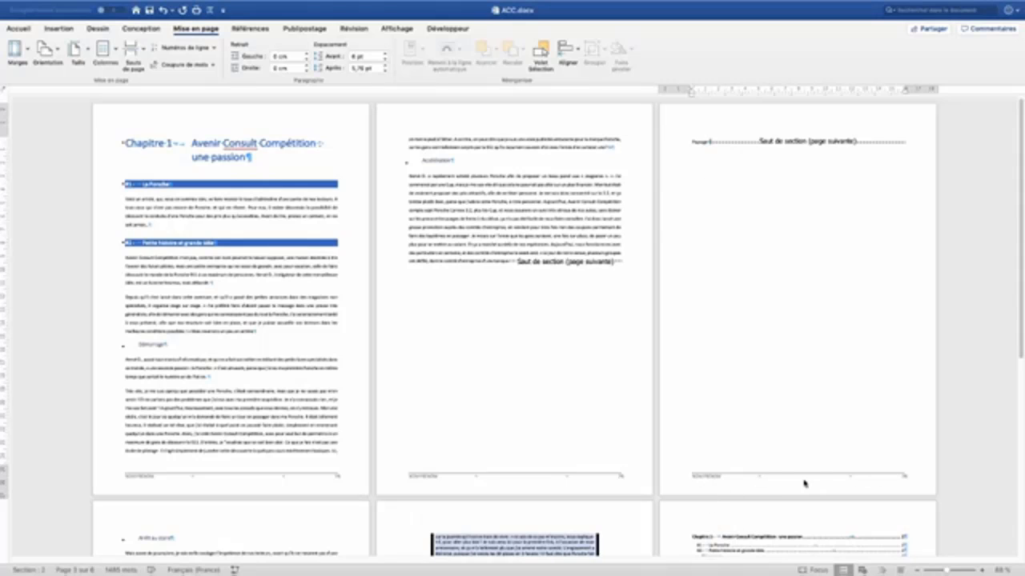
pyautogui.click(710, 142)
pyautogui.doubleClick(711, 478)
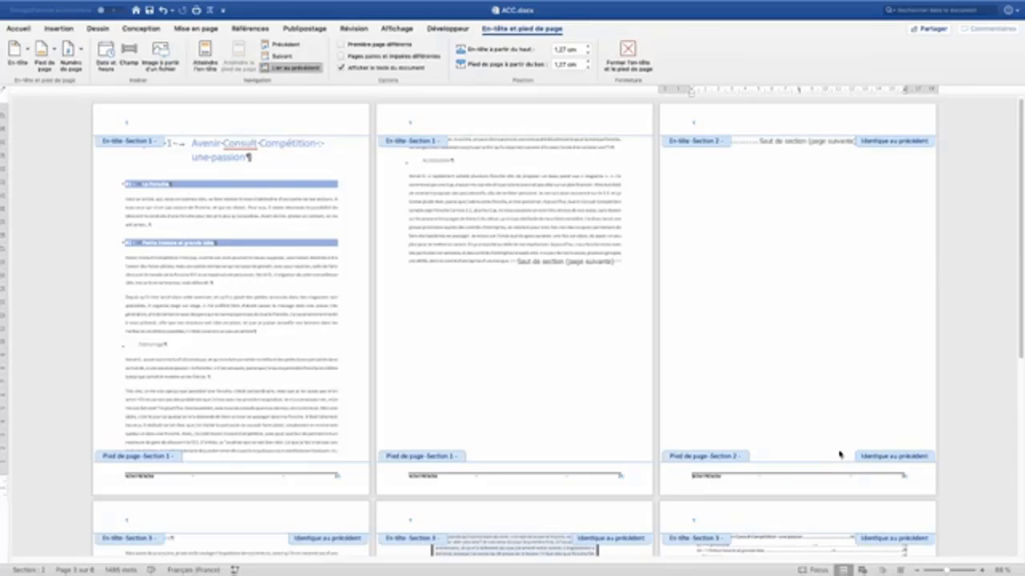
pyautogui.click(279, 69)
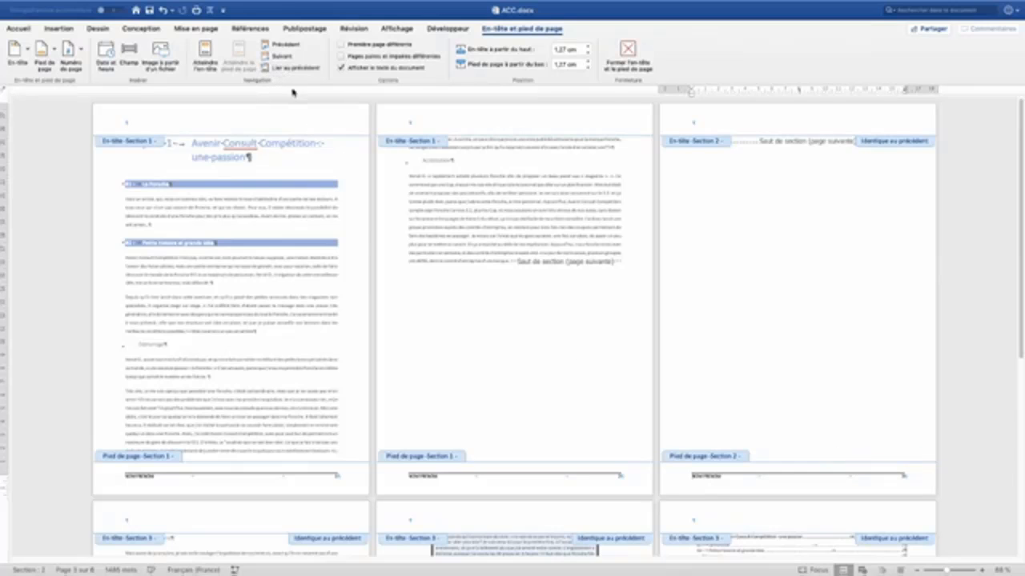
# Unlink the section 3 footer from the previous section.
pyautogui.scroll(-10, 346, 290)
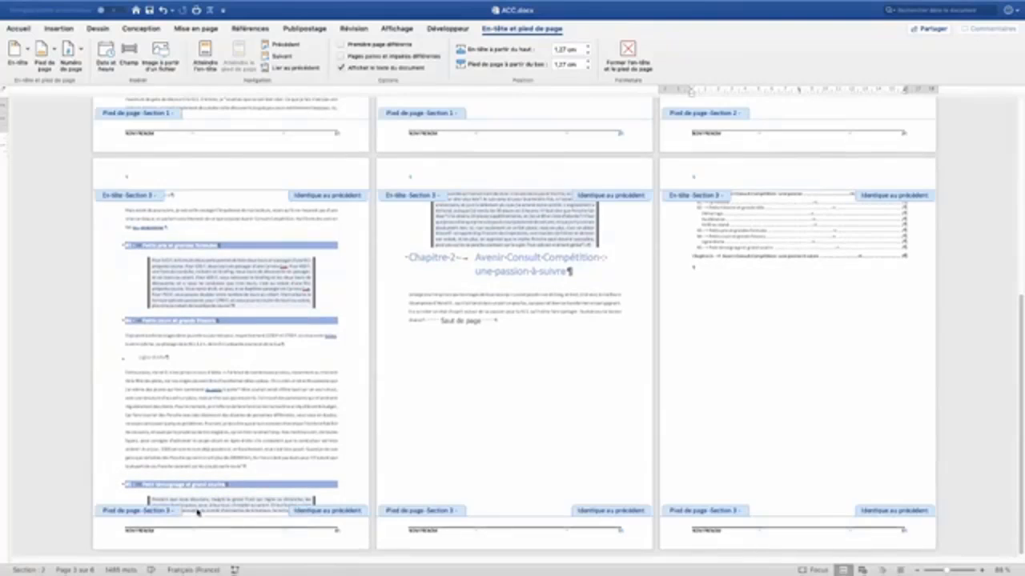
pyautogui.click(156, 533)
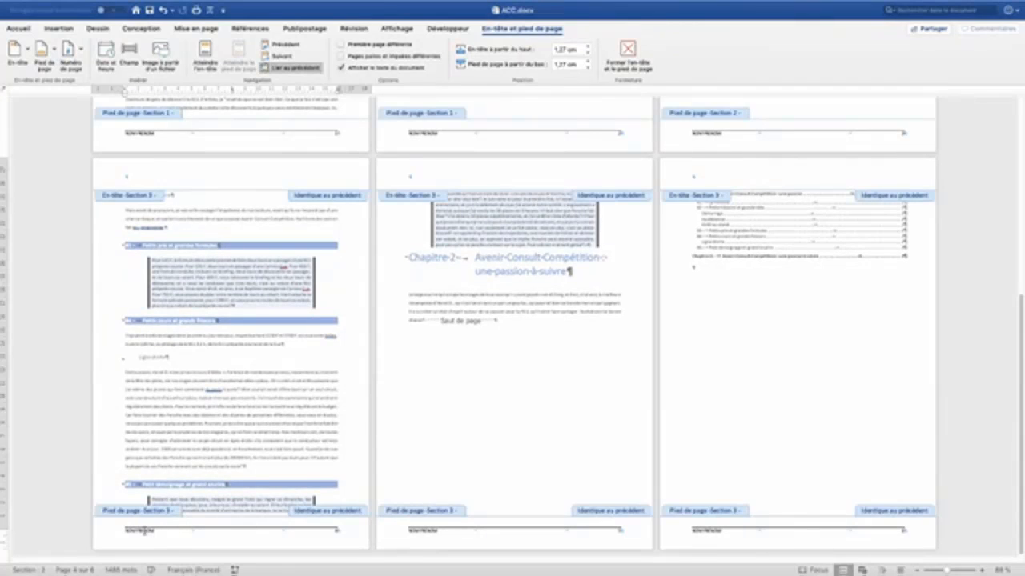
pyautogui.click(292, 69)
pyautogui.scroll(3, 633, 228)
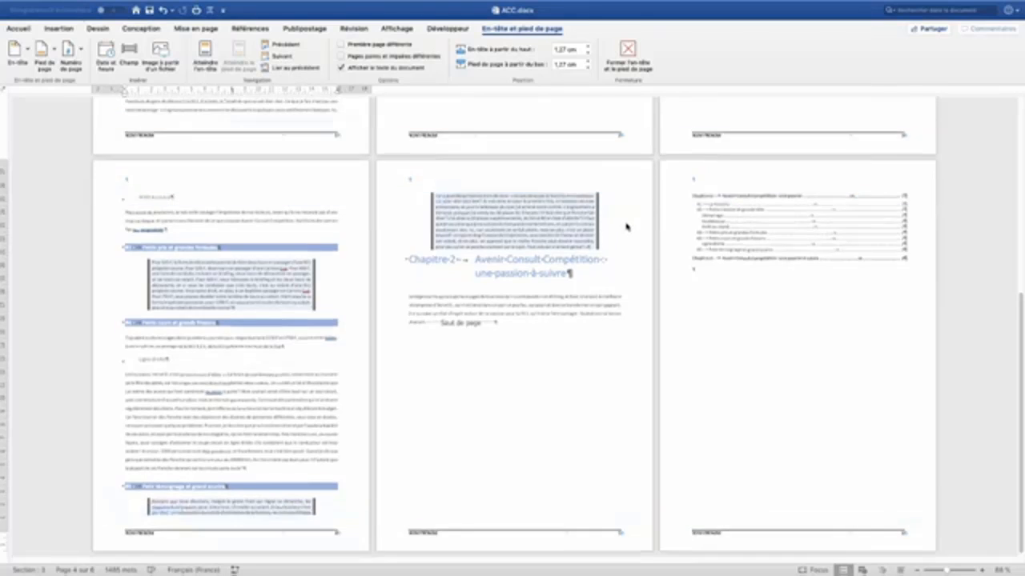
# Delete the section 2 footer's text, set its paragraph to no border, and close header and footer editing.
pyautogui.scroll(5, 646, 233)
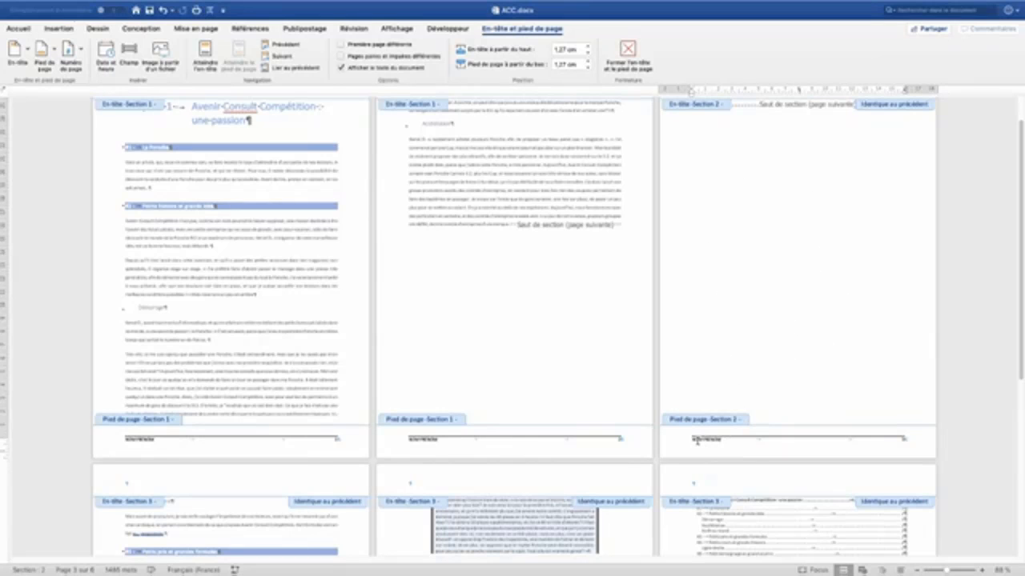
pyautogui.moveTo(690, 439); pyautogui.dragTo(904, 441)
pyautogui.press('Delete')
pyautogui.click(19, 29)
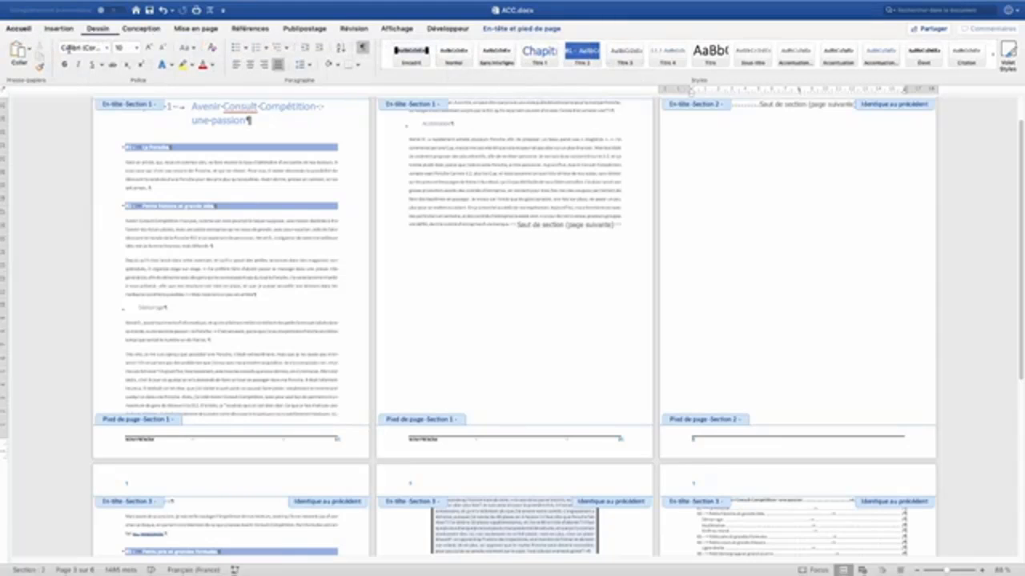
pyautogui.click(358, 65)
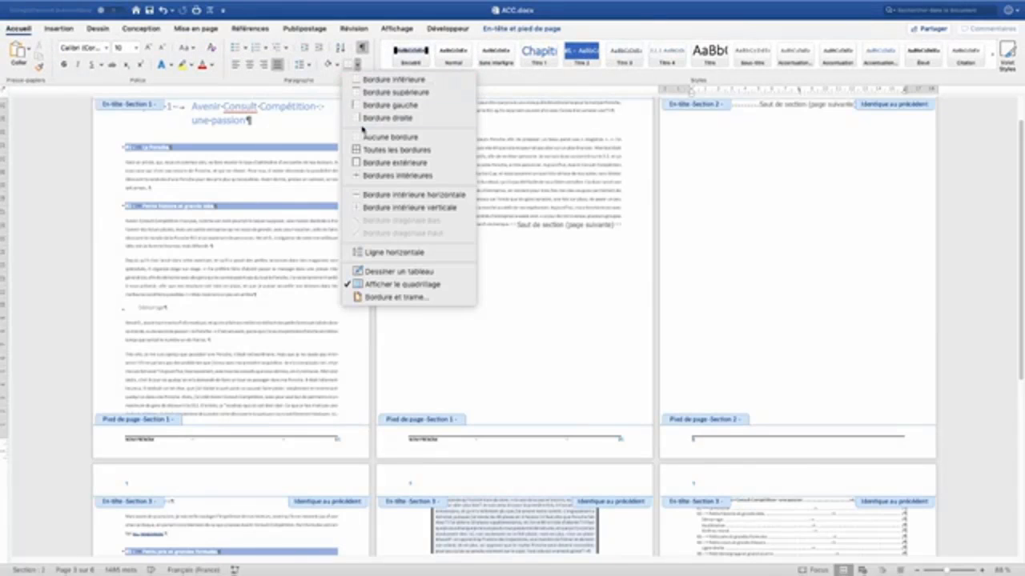
pyautogui.click(384, 137)
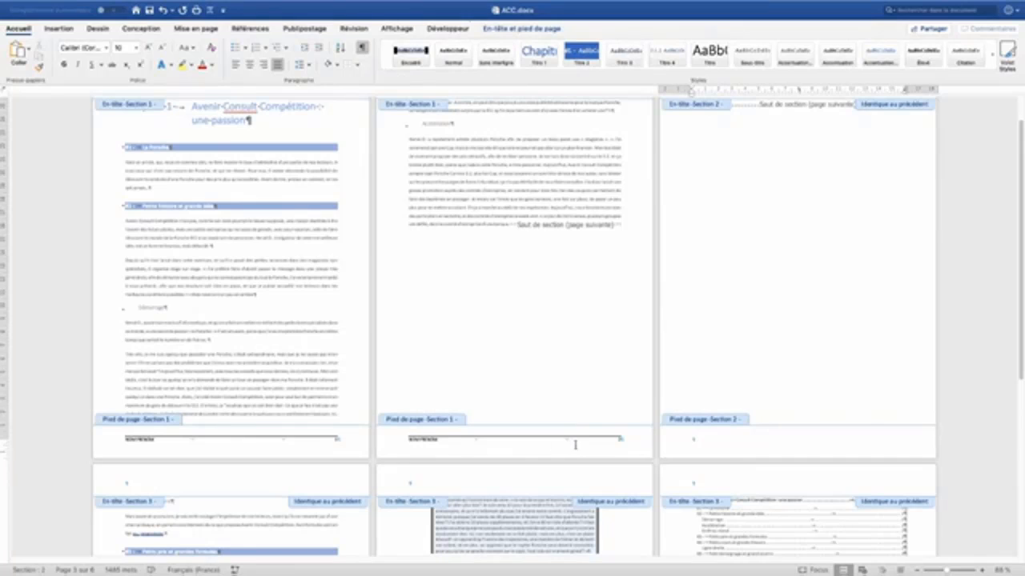
pyautogui.scroll(-6, 575, 446)
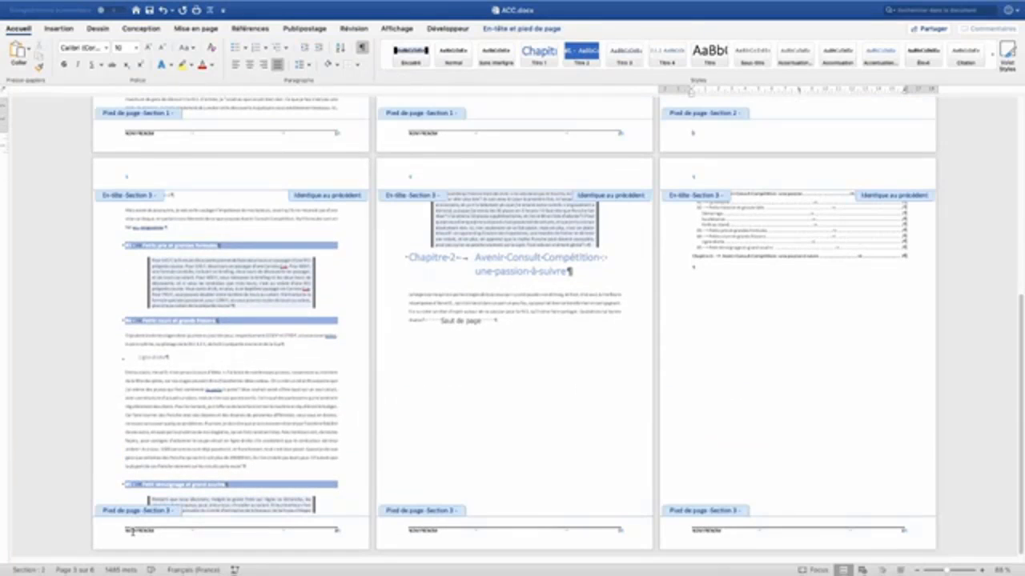
pyautogui.scroll(7, 704, 229)
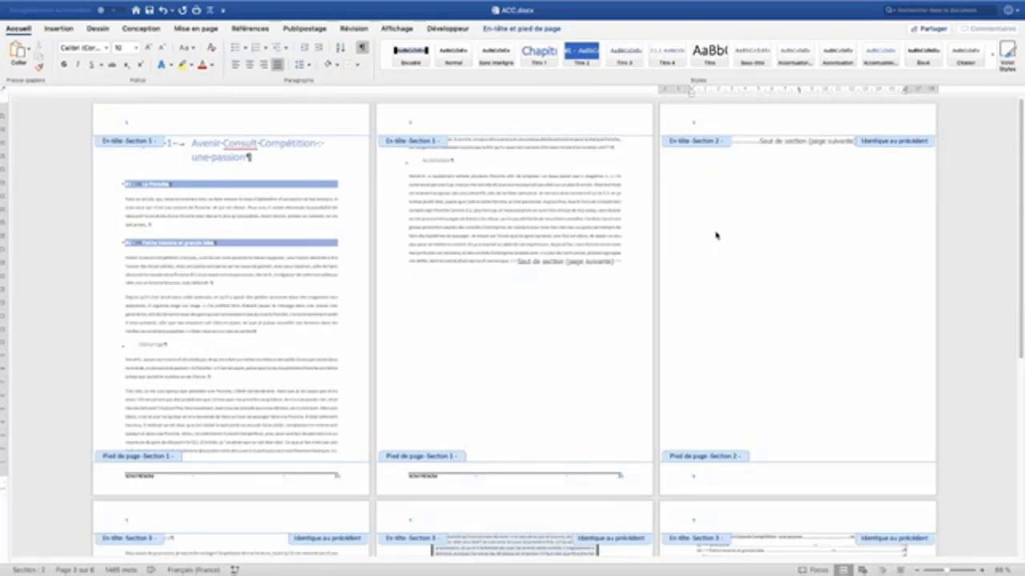
pyautogui.doubleClick(716, 234)
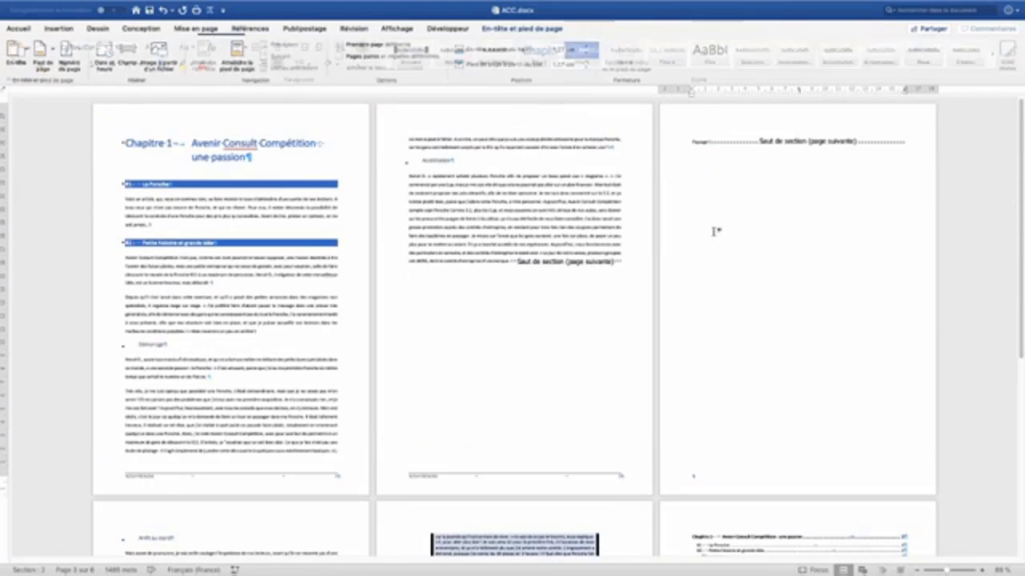
# Set the orientation of the "Paysage" page in section 2 to landscape.
pyautogui.click(197, 28)
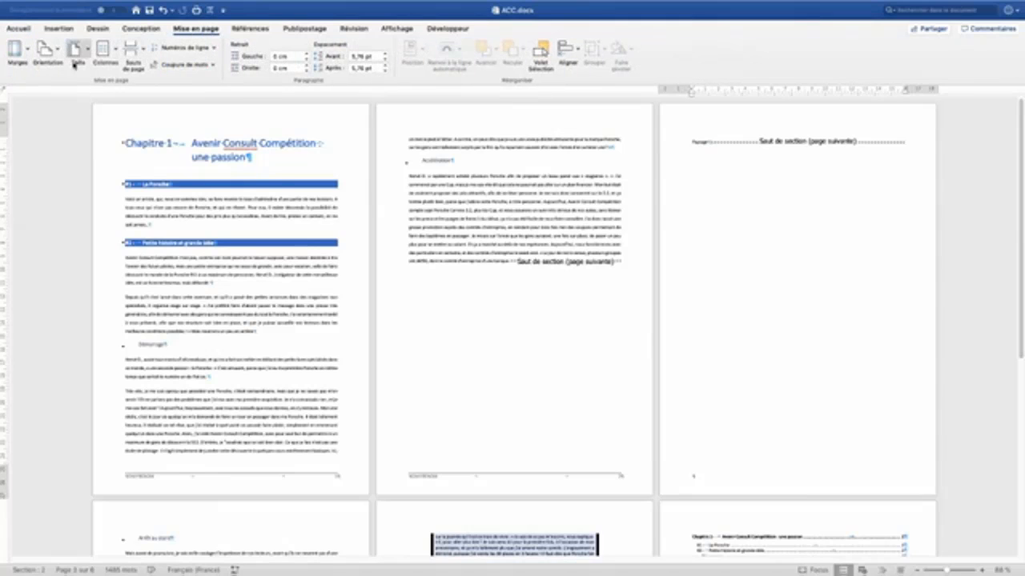
pyautogui.click(48, 53)
pyautogui.click(56, 94)
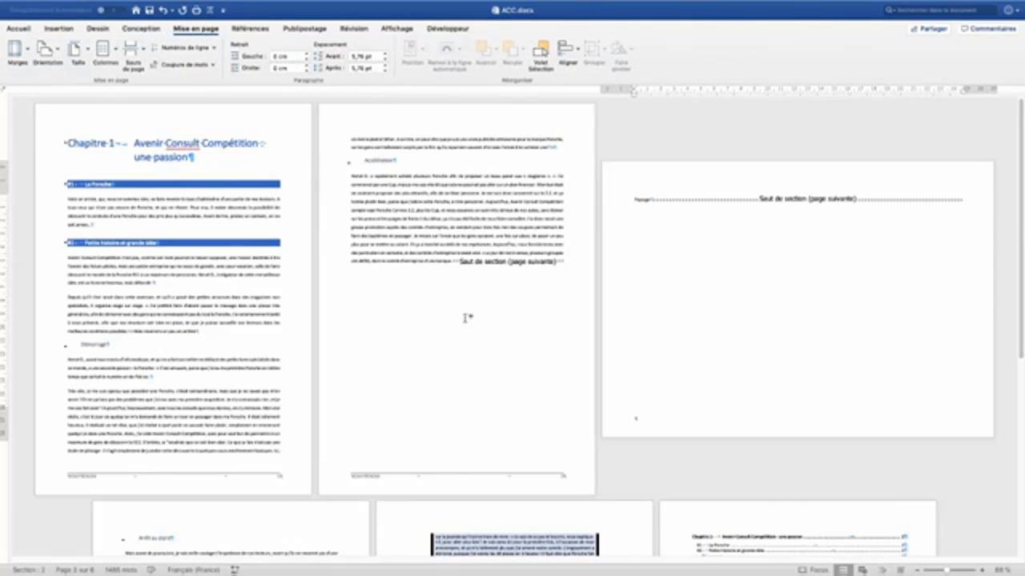